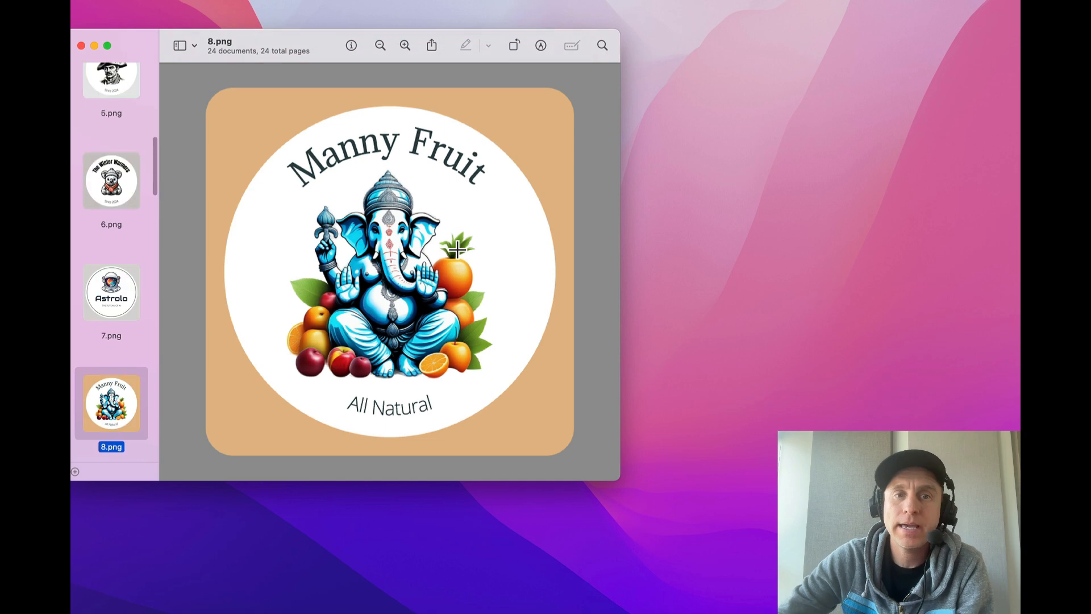
Step: Look through the sample logo images from 8.png to 19.png
scroll(414, 255, "down", 15)
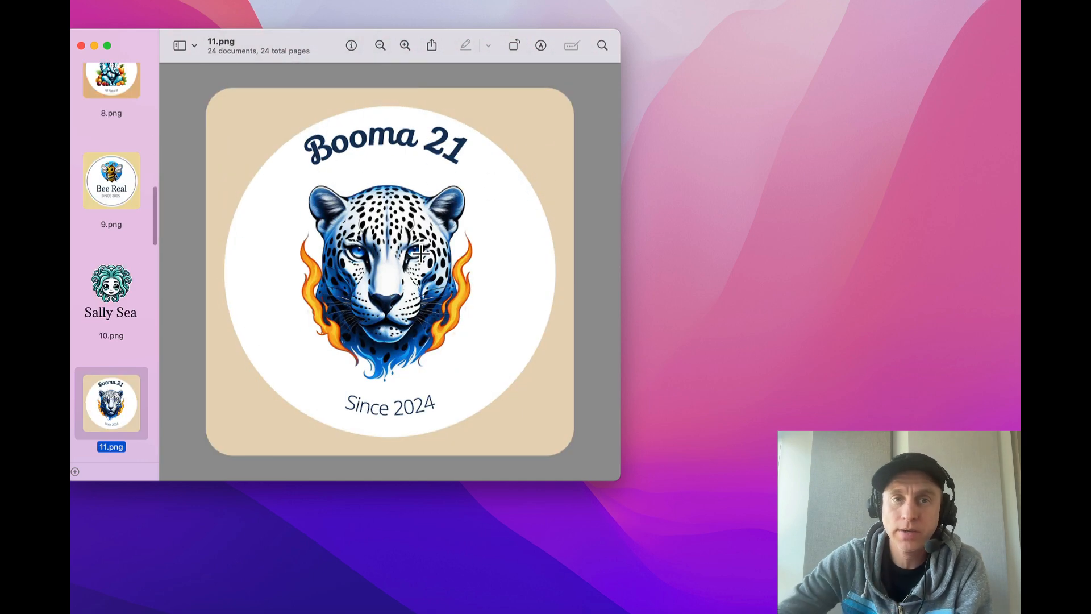
scroll(409, 227, "down", 10)
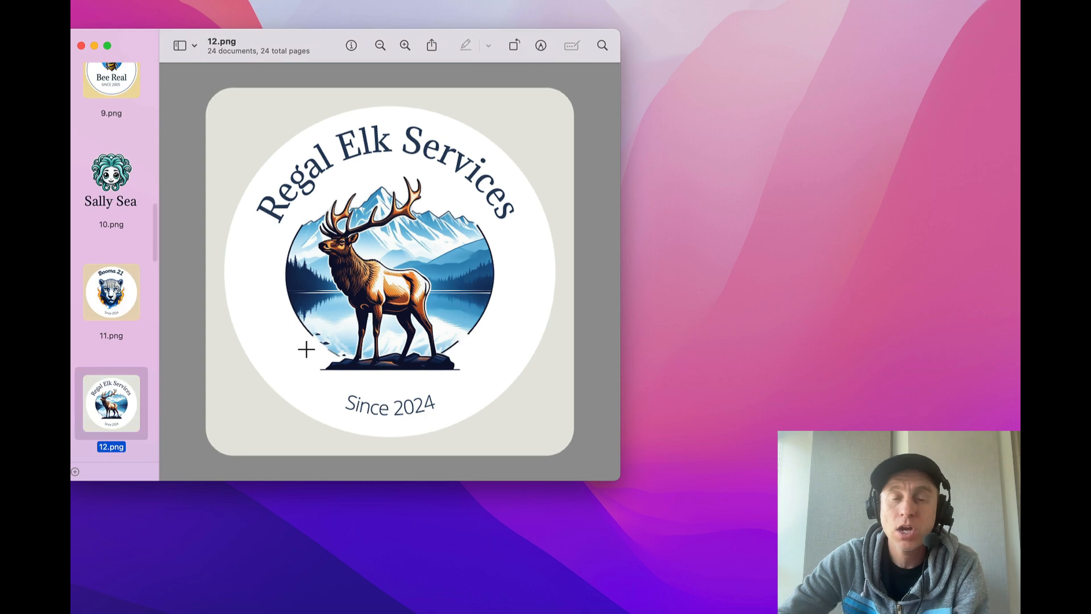
scroll(320, 357, "down", 10)
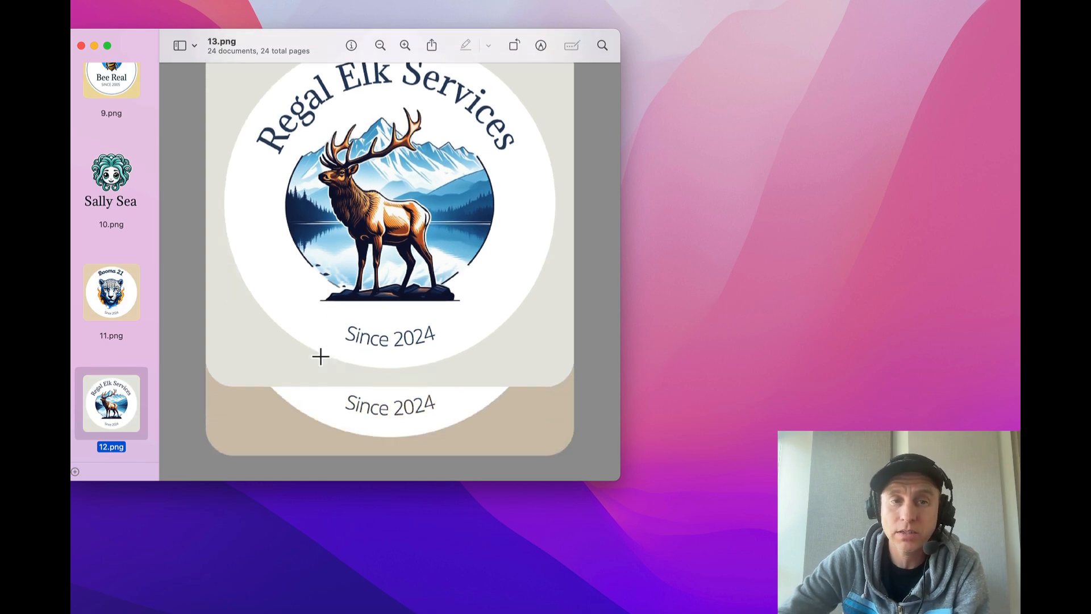
scroll(321, 356, "down", 5)
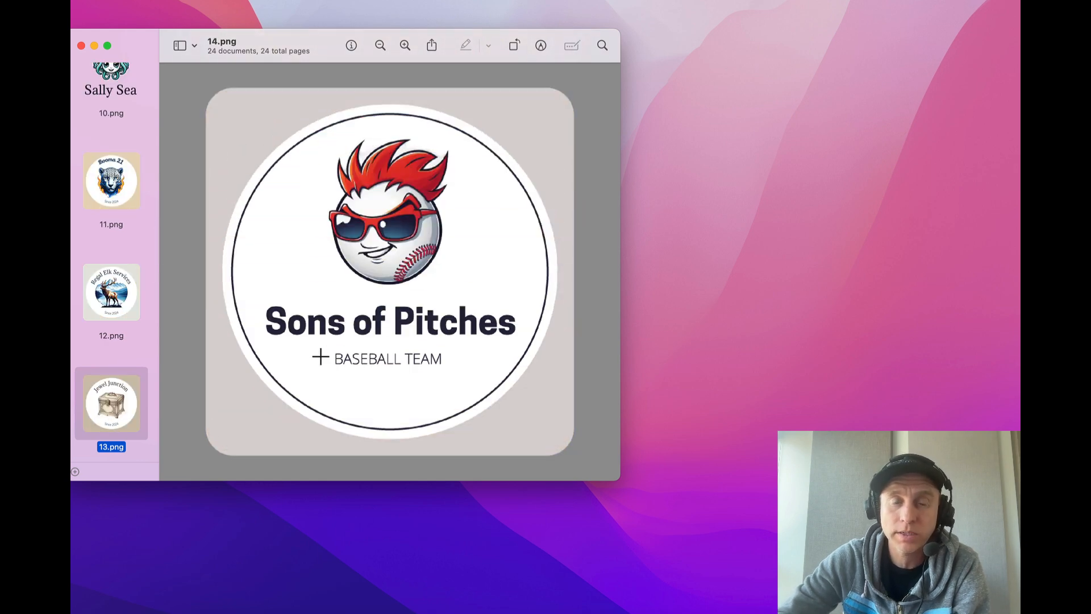
scroll(320, 357, "down", 10)
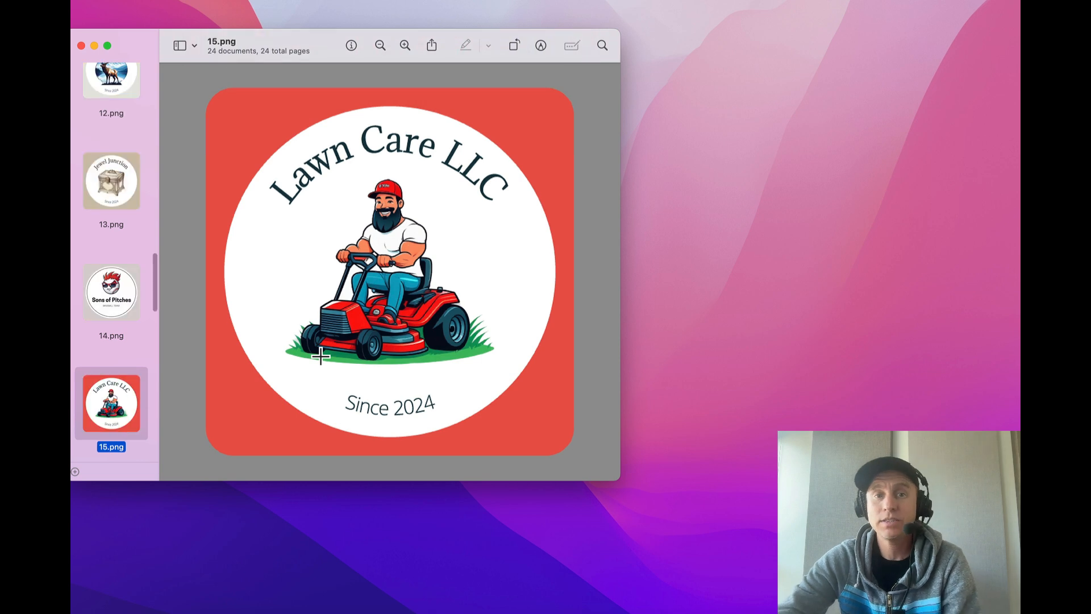
scroll(321, 356, "down", 10)
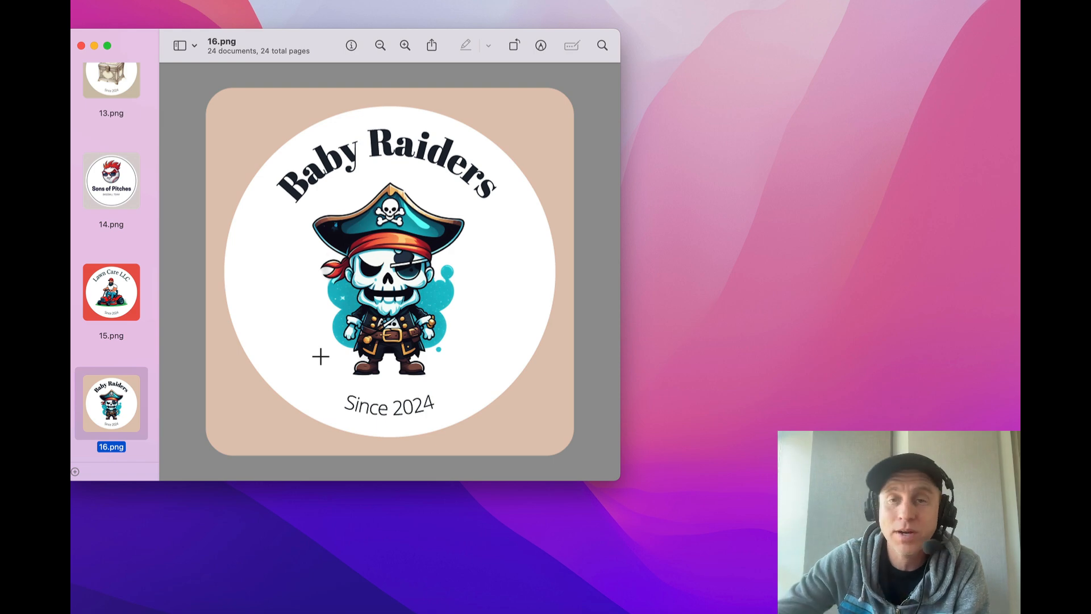
scroll(321, 356, "down", 15)
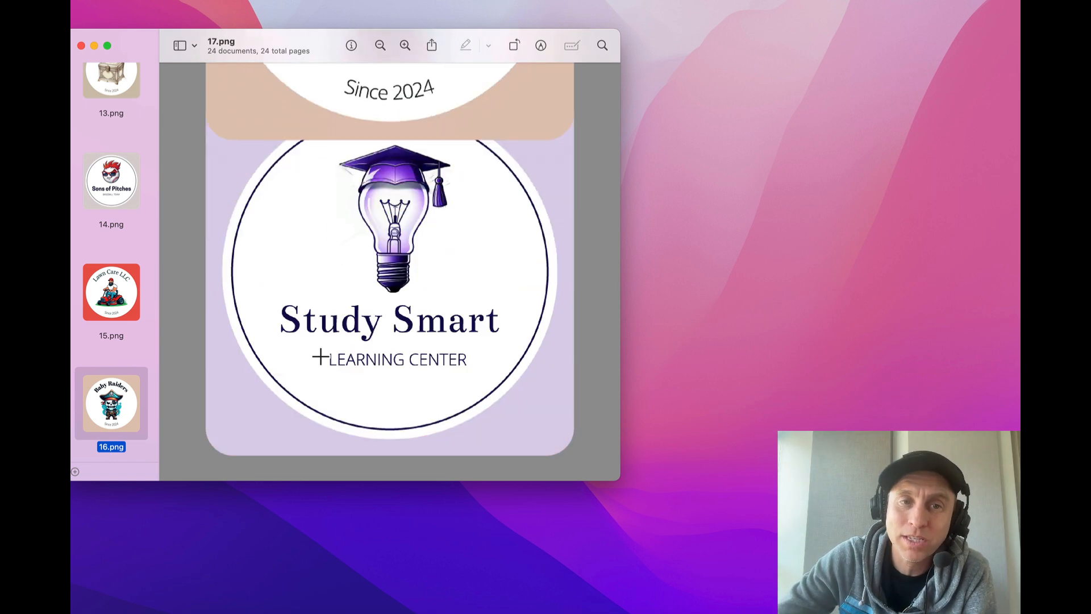
scroll(320, 356, "down", 8)
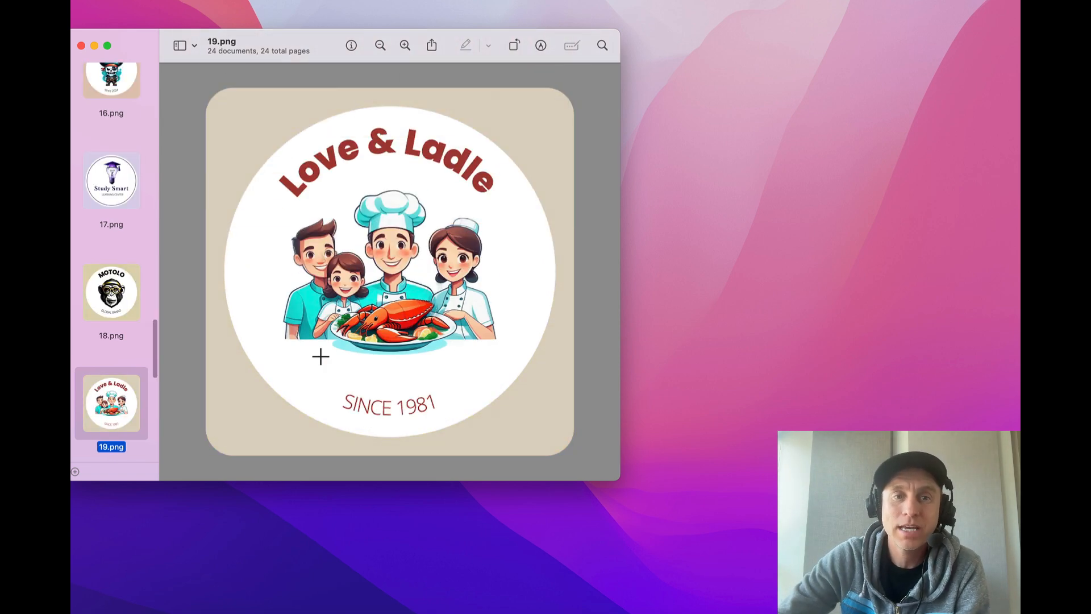
Step: Switch to the Chrome browser, load logomakr.com and open its AI Logo Generator page
key("ctrl+Left")
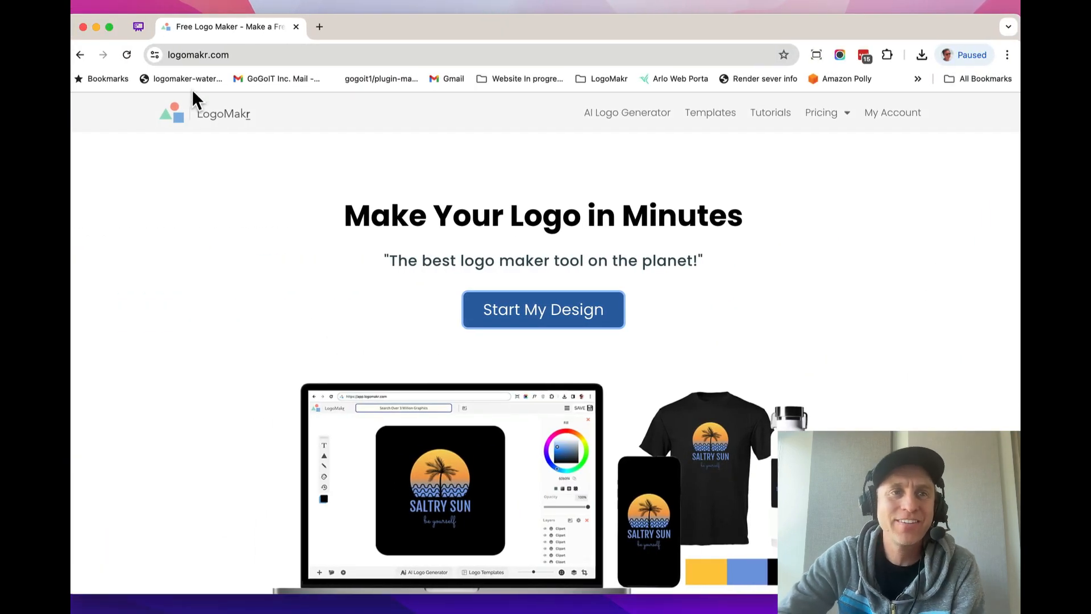
left_click(240, 55)
type("log")
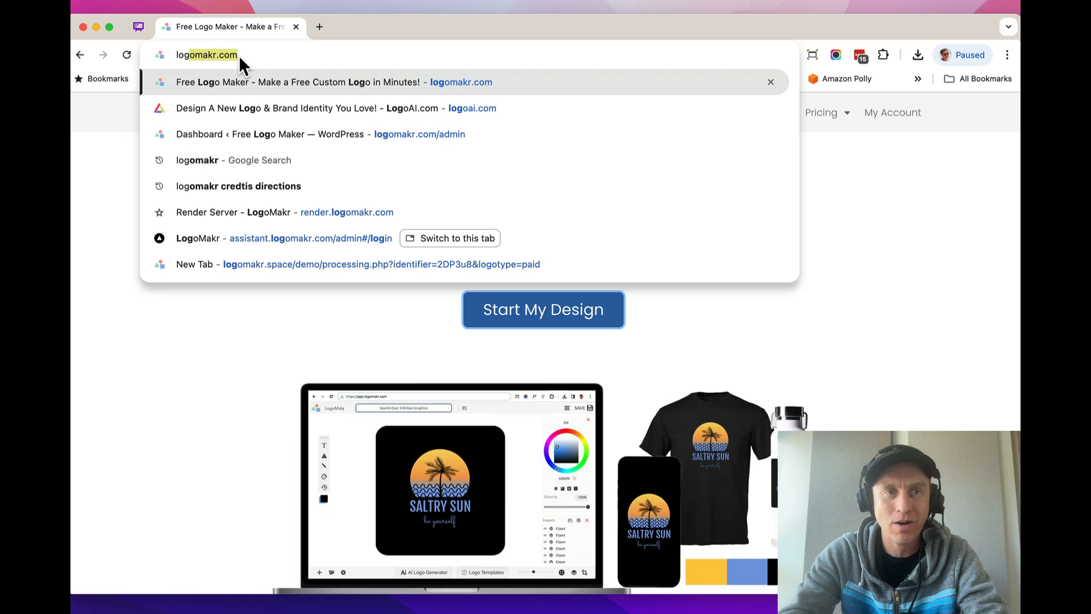
key("Return")
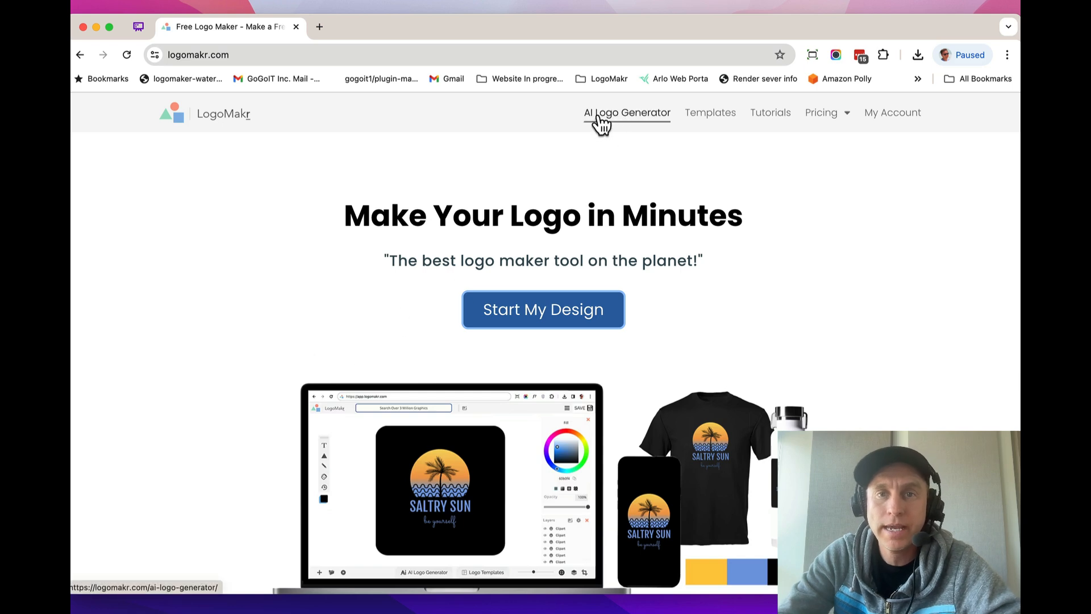
left_click(615, 114)
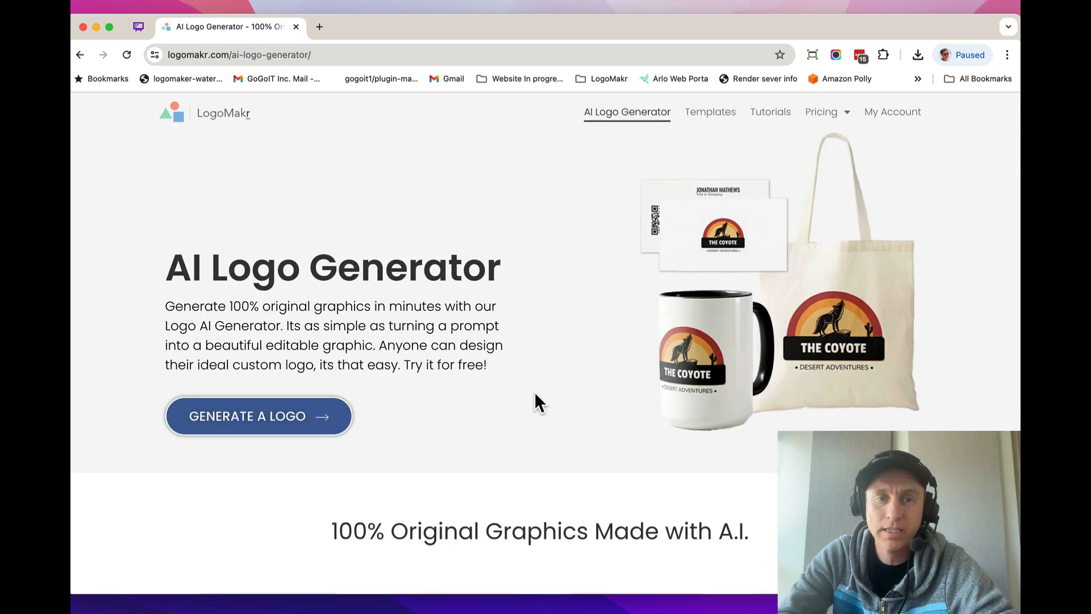
Step: Start generating a logo from the AI Logo Generator page and submit "Cafe 360" as the logo name
scroll(533, 401, "down", 10)
scroll(344, 417, "down", 20)
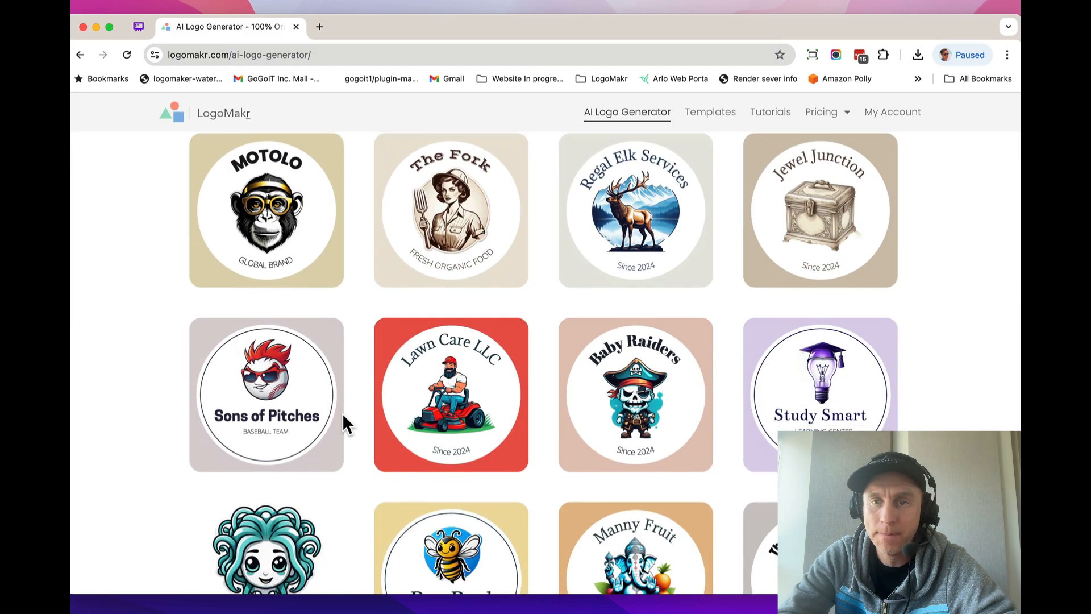
scroll(344, 421, "up", 20)
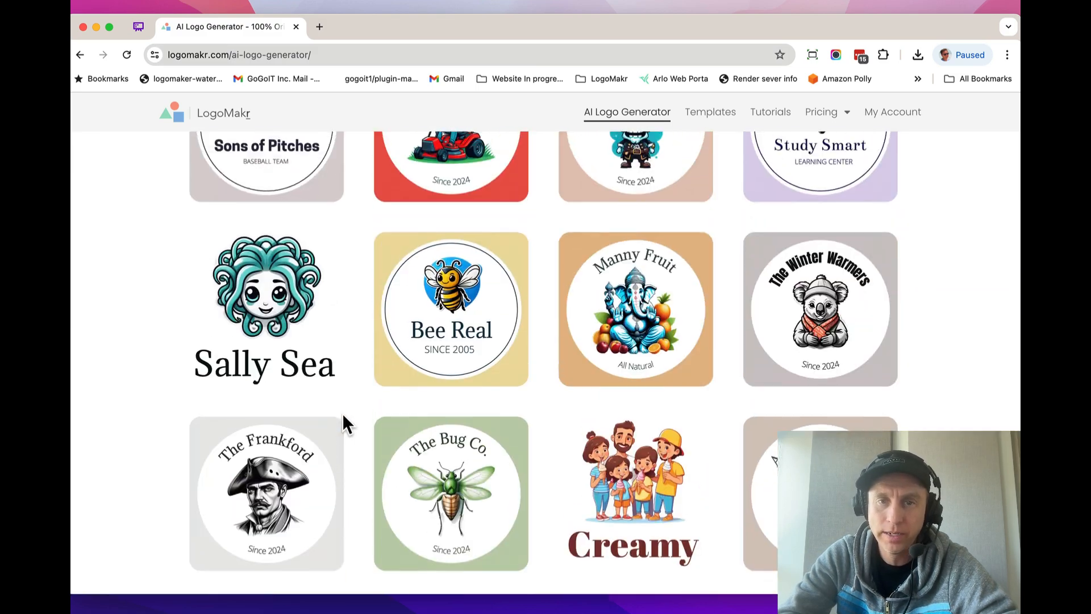
scroll(342, 412, "up", 3)
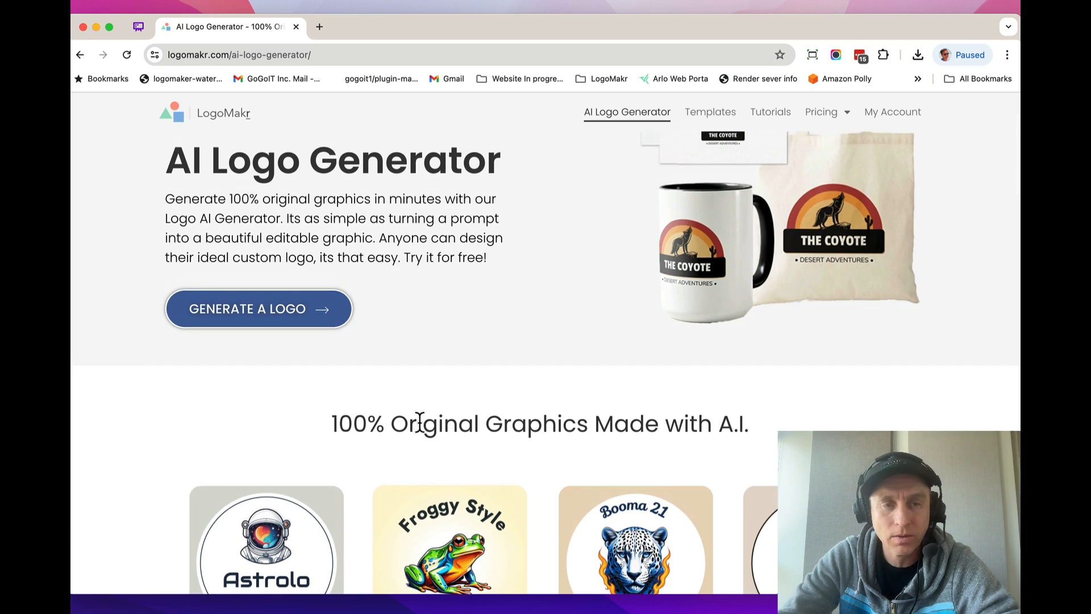
scroll(341, 406, "up", 3)
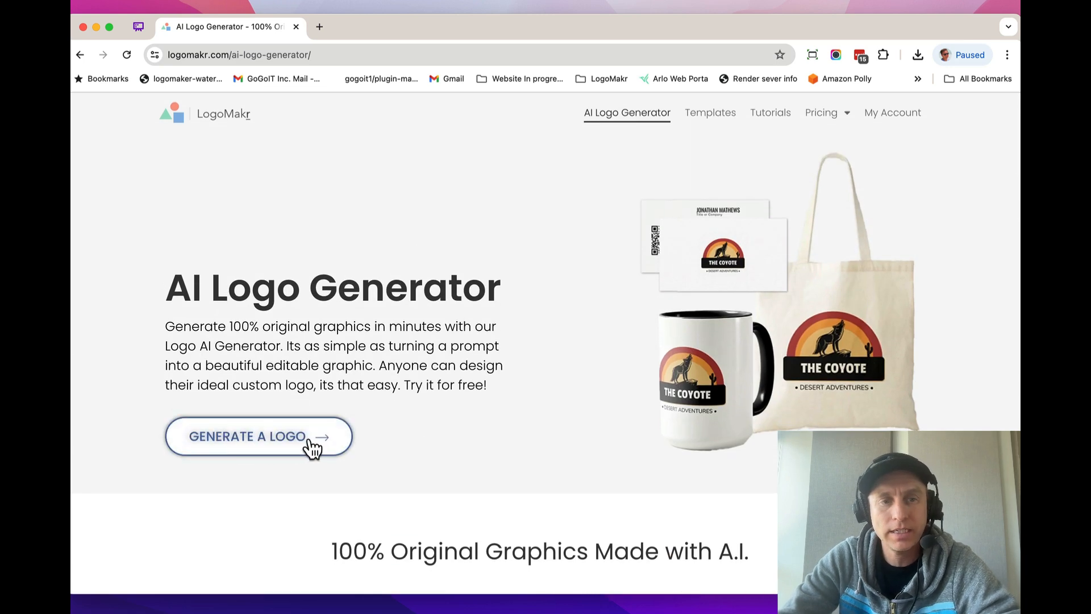
left_click(234, 436)
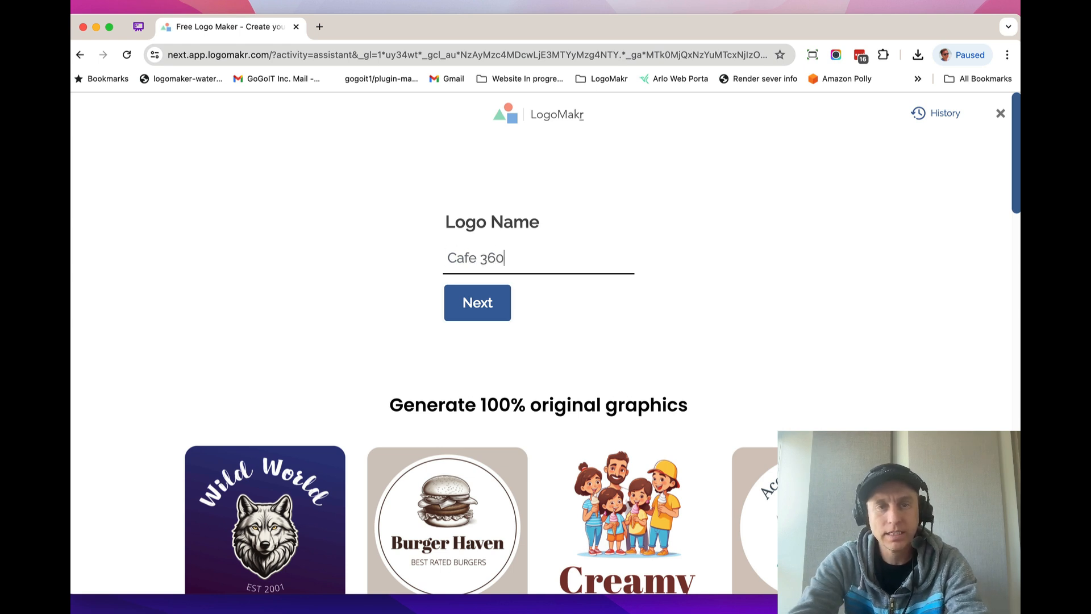
key("Return")
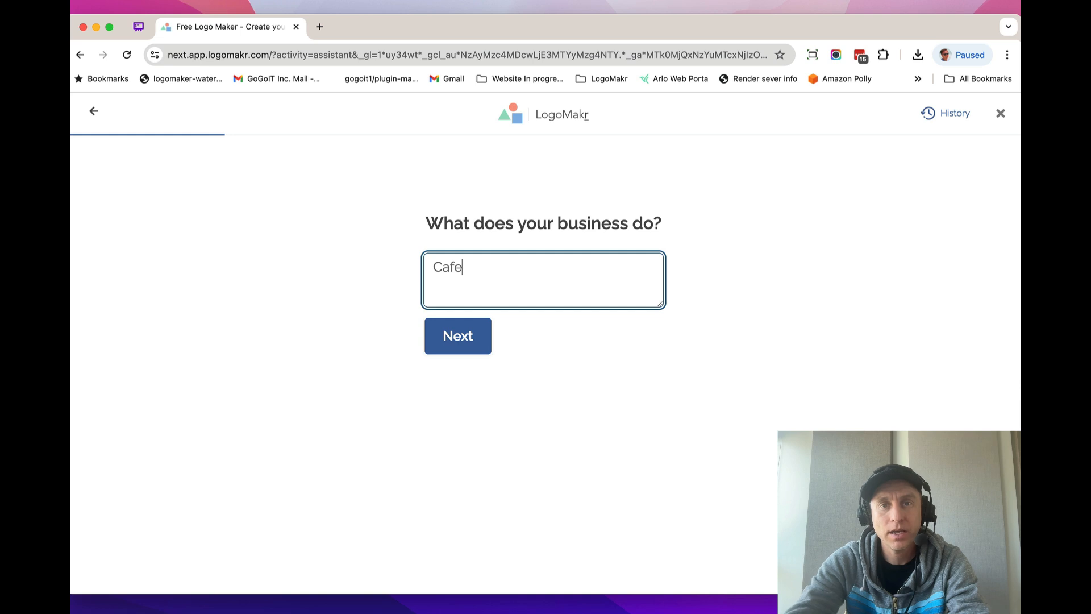
Step: Describe the business as "small Cafe" and choose the Playful tone for the image
left_click_drag(545, 251, 322, 243)
key("BackSpace")
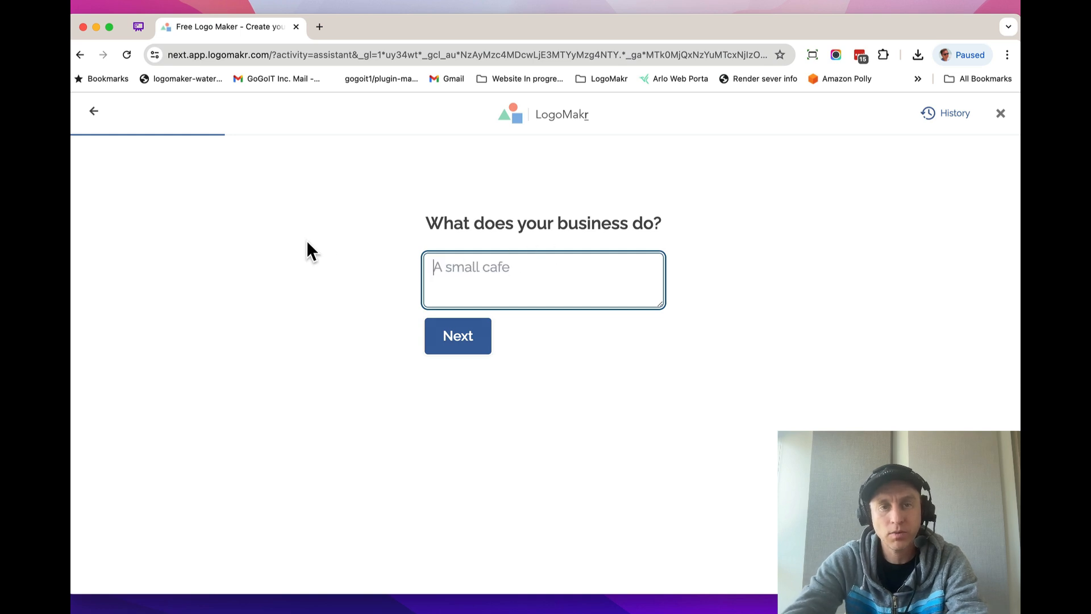
key("super+z")
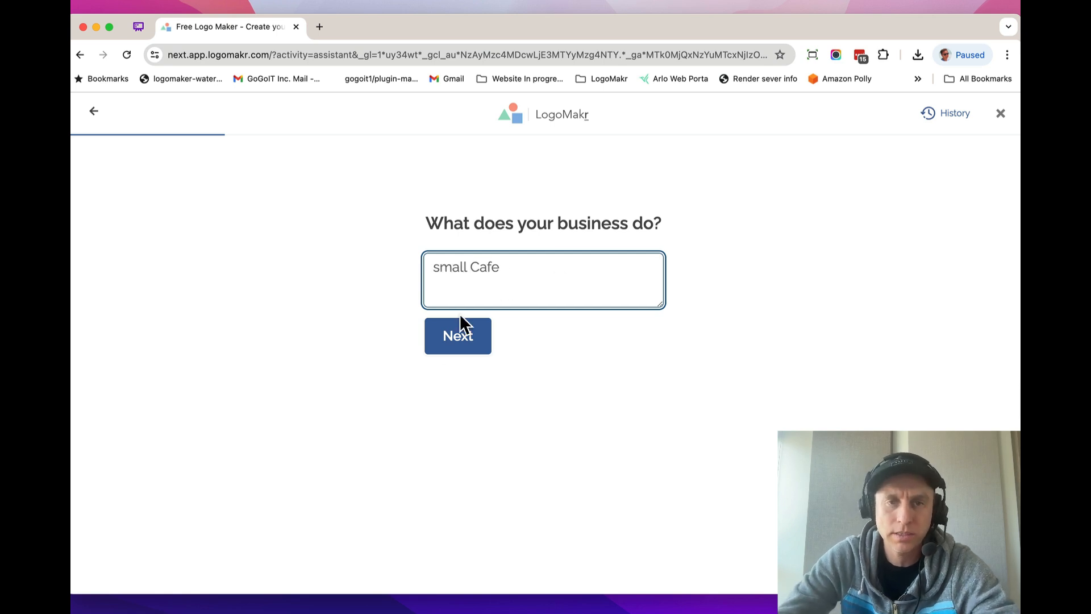
left_click(441, 349)
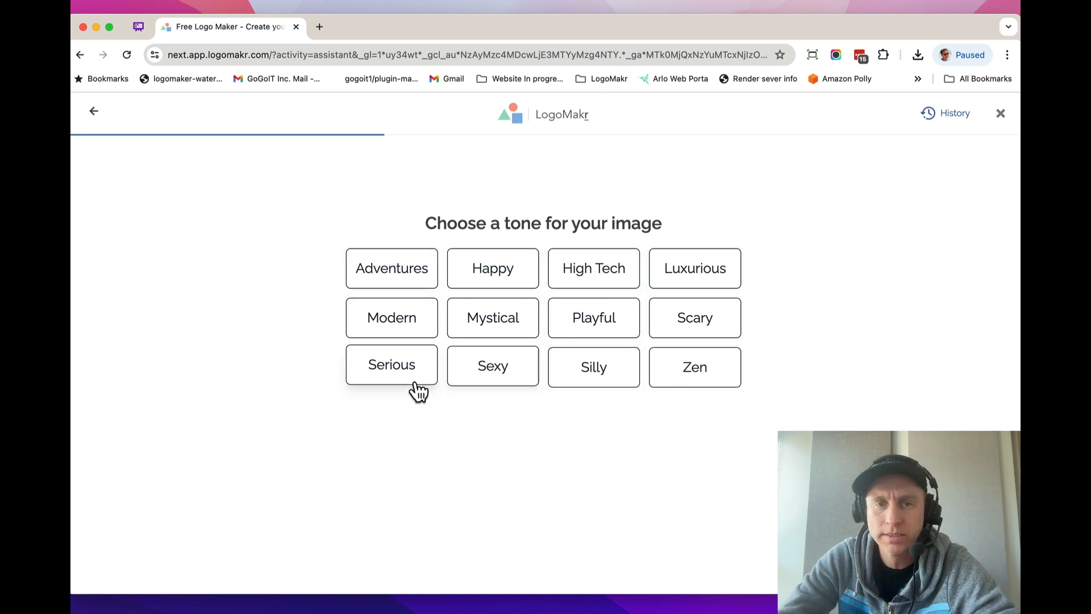
left_click(584, 327)
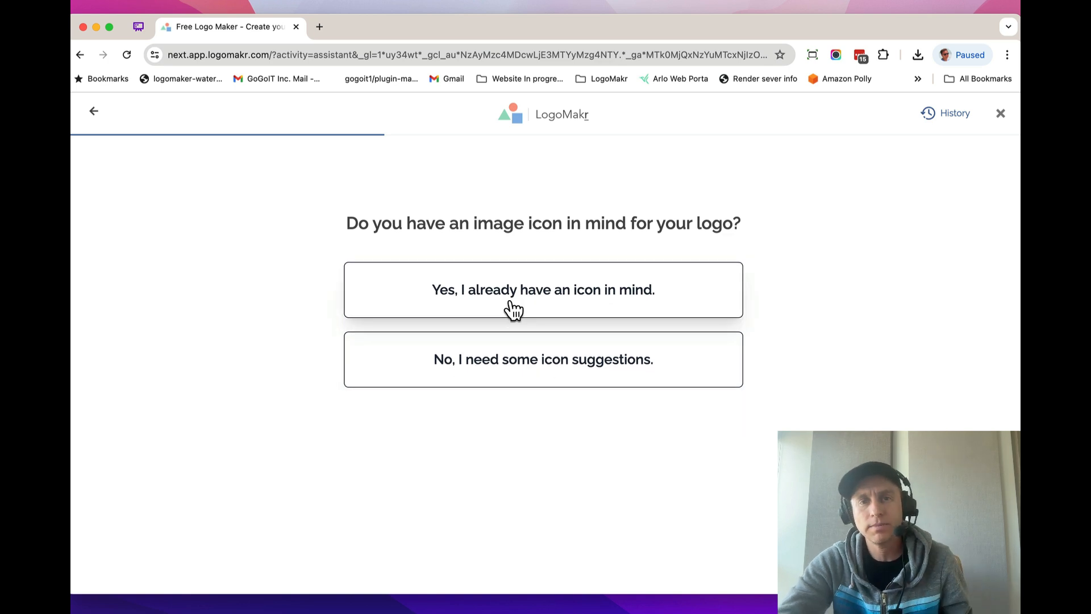
Step: Request icon suggestions, but submit the custom image idea "a happy bear holding a cup of coffee" instead
left_click(453, 375)
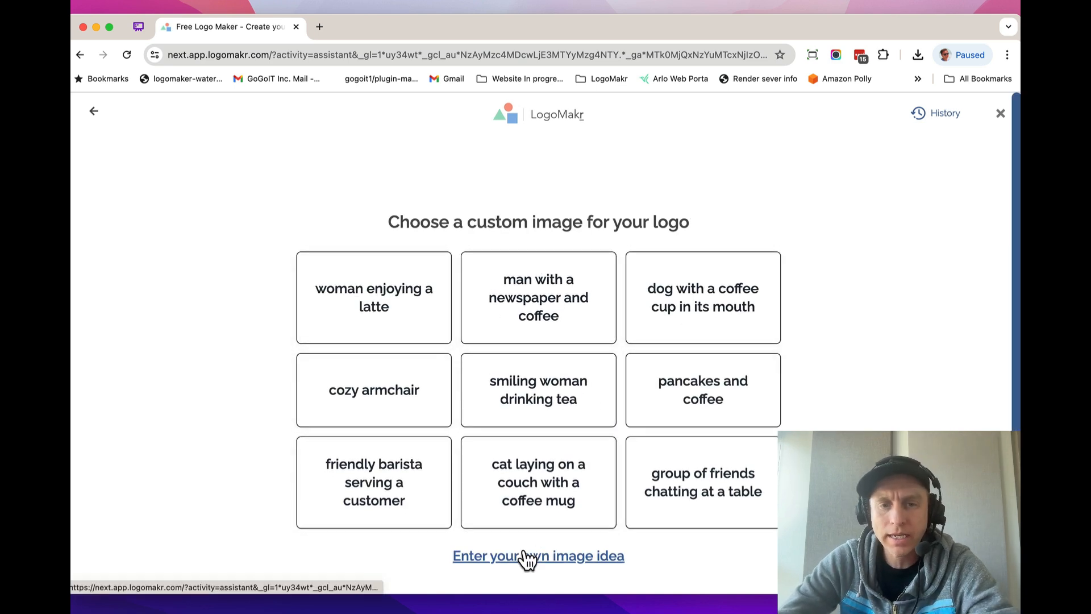
left_click(496, 555)
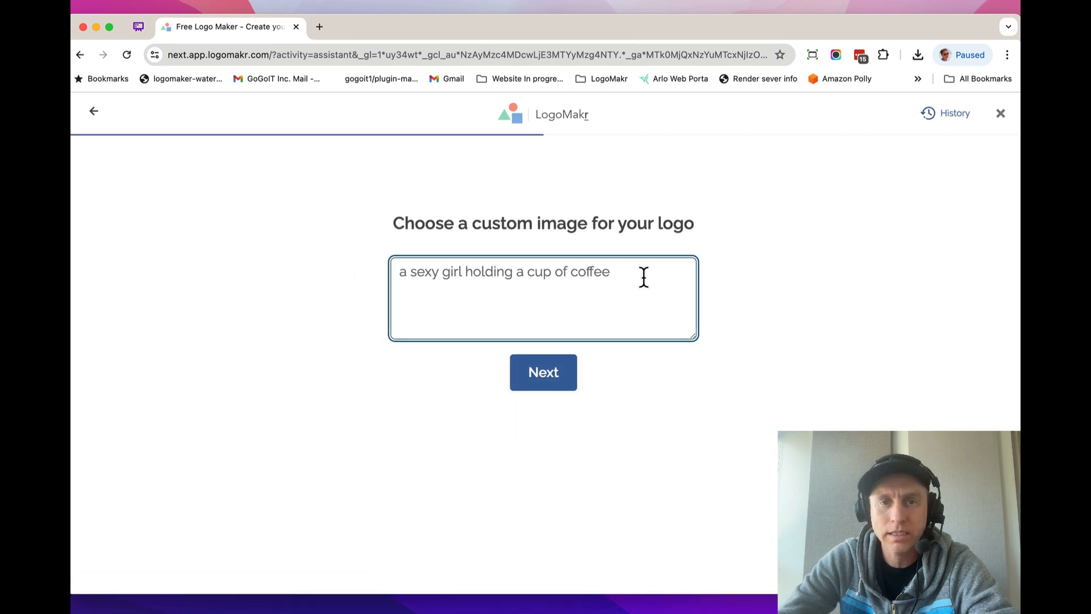
left_click_drag(644, 277, 409, 258)
left_click(519, 292)
left_click_drag(519, 292, 367, 271)
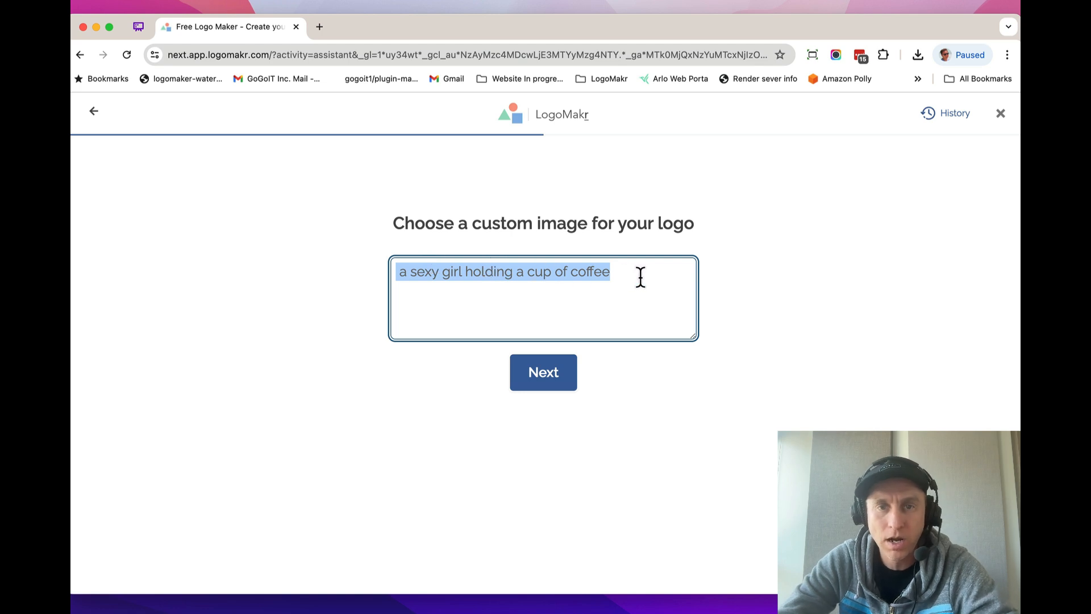
key("BackSpace")
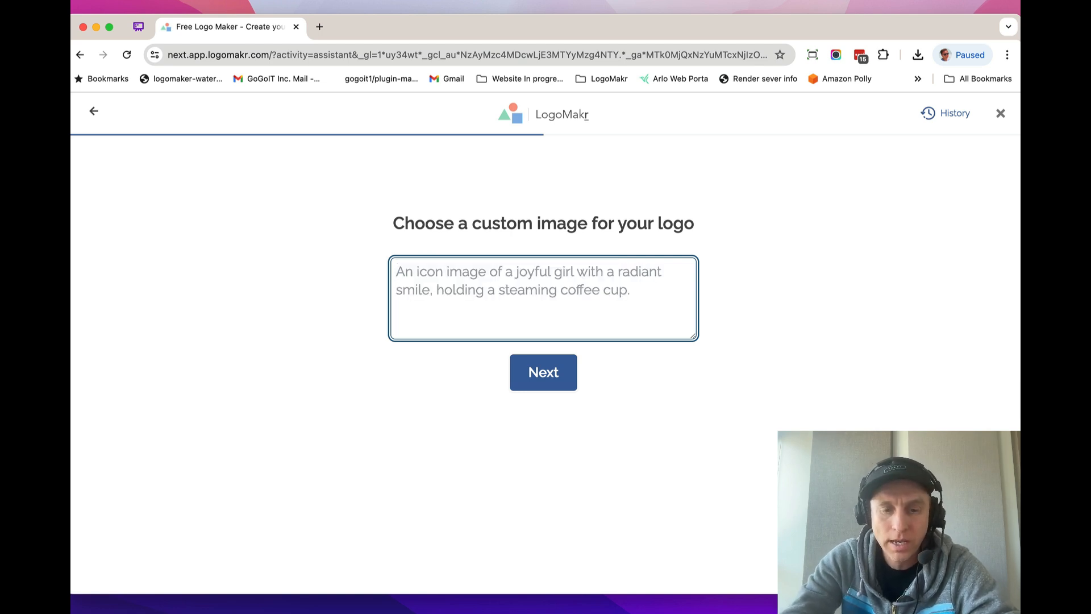
type("a bear holding a cup of coffe")
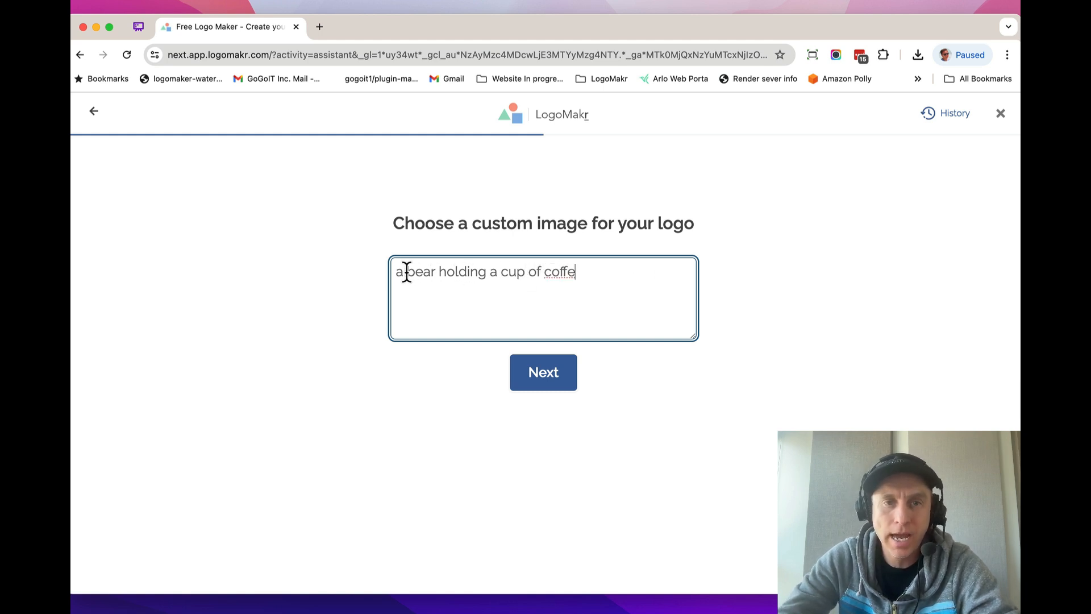
type("happy")
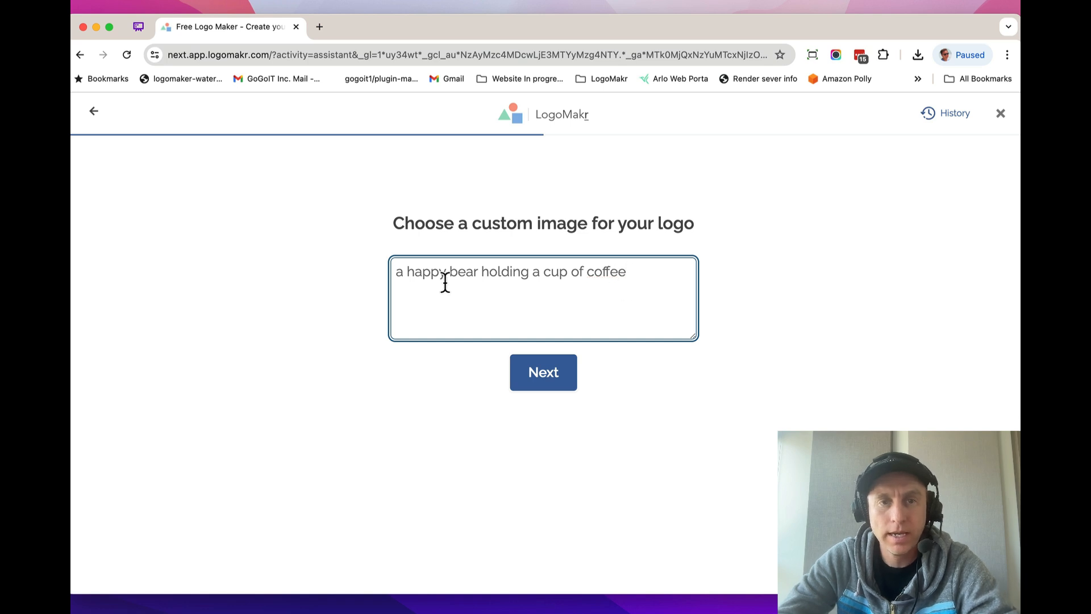
left_click(543, 379)
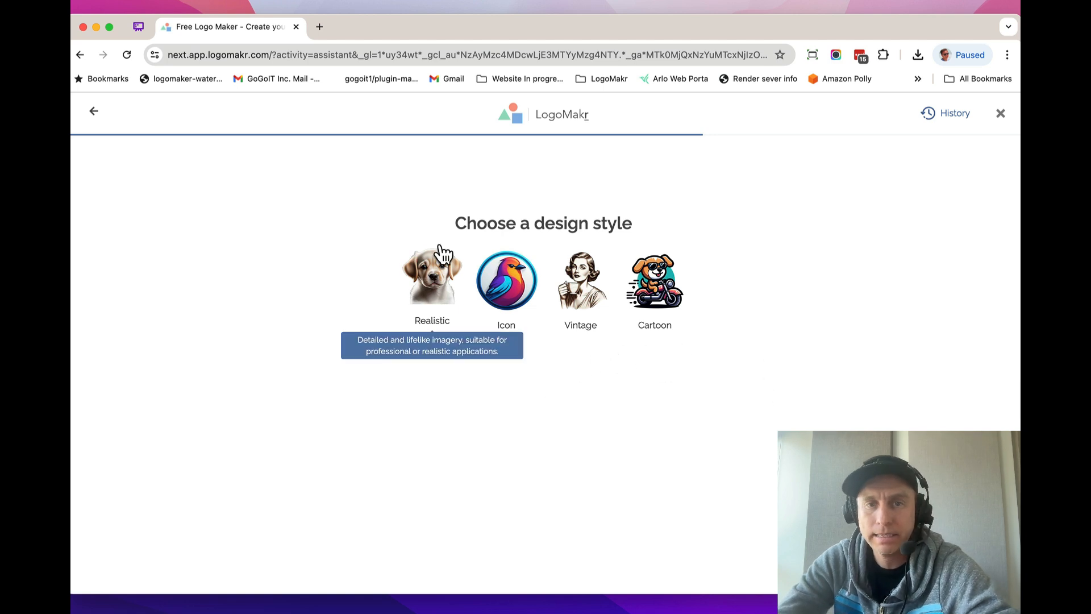
Step: Generate an original logo with the Vintage design style and the "Let us choose" color scheme
left_click(595, 297)
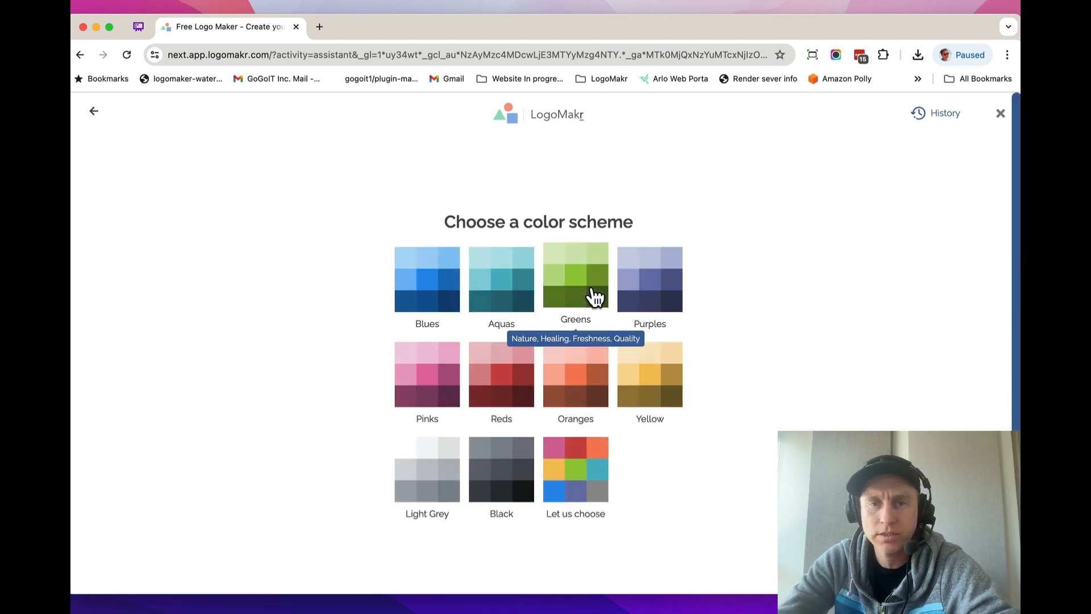
left_click(576, 480)
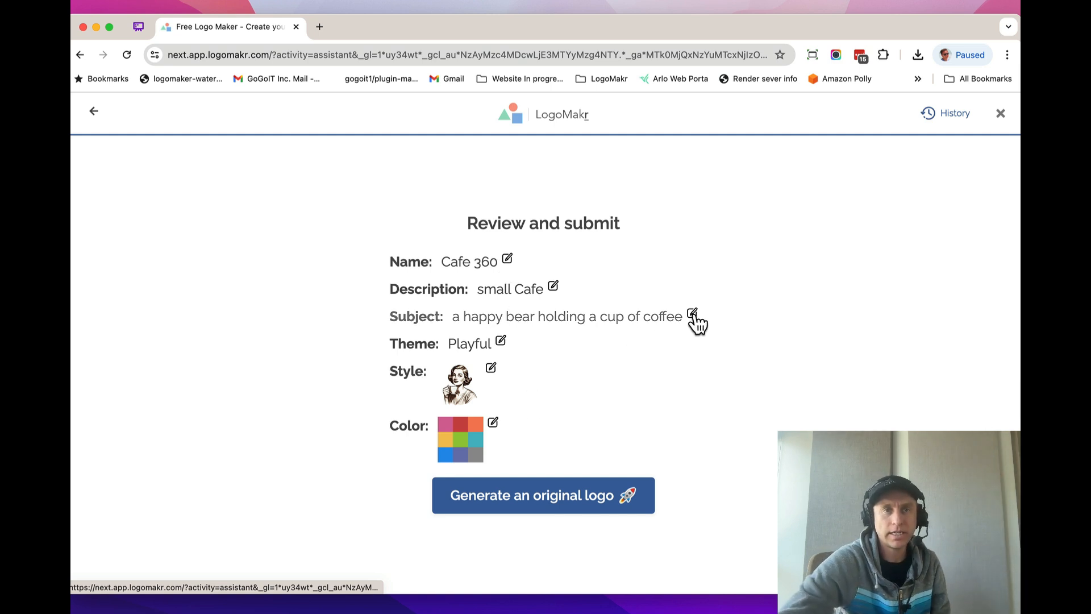
left_click(512, 503)
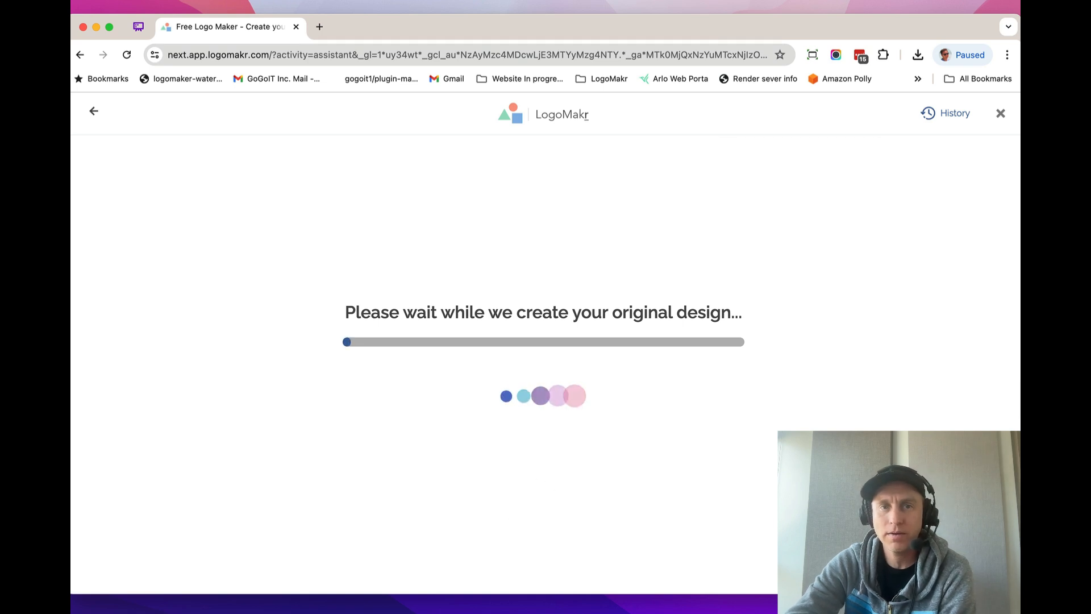
left_click(747, 2)
left_click(749, 16)
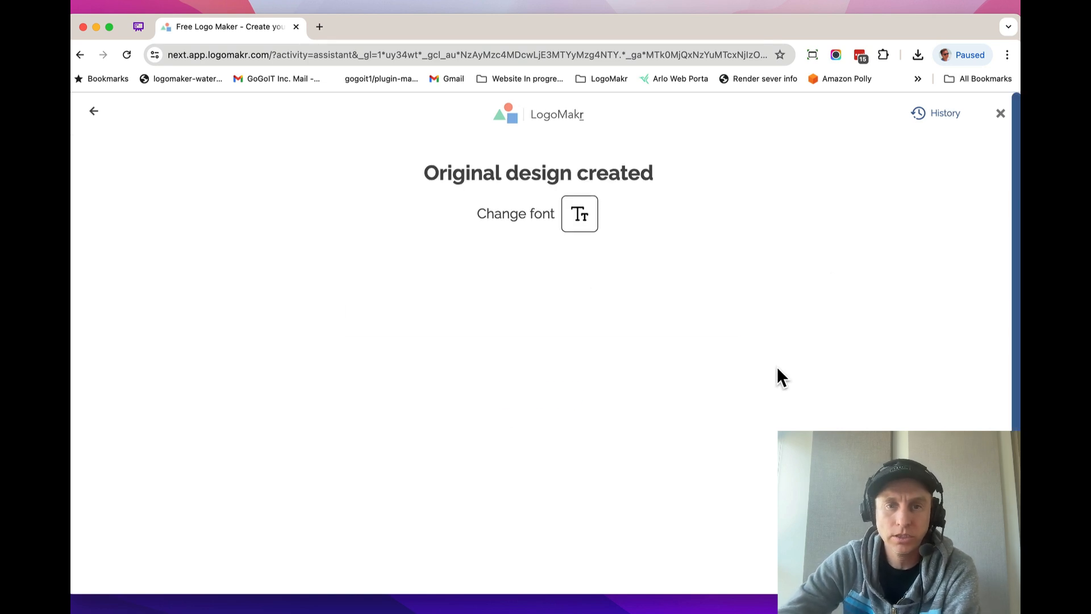
Step: Review the generated Cafe 360 bear logo layouts
mouse_move(777, 369)
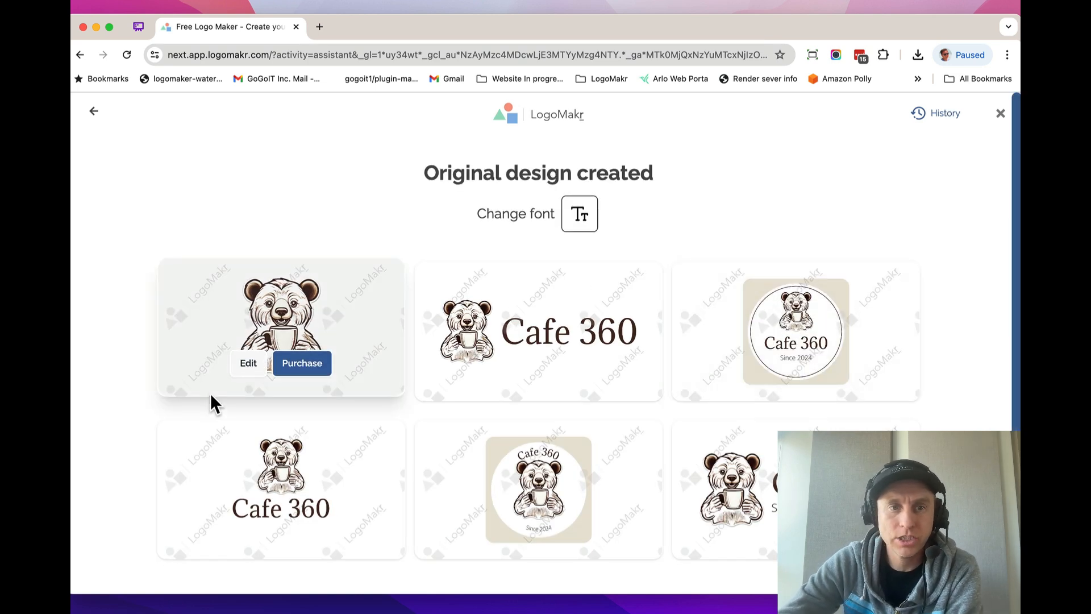
scroll(211, 401, "down", 1)
mouse_move(550, 314)
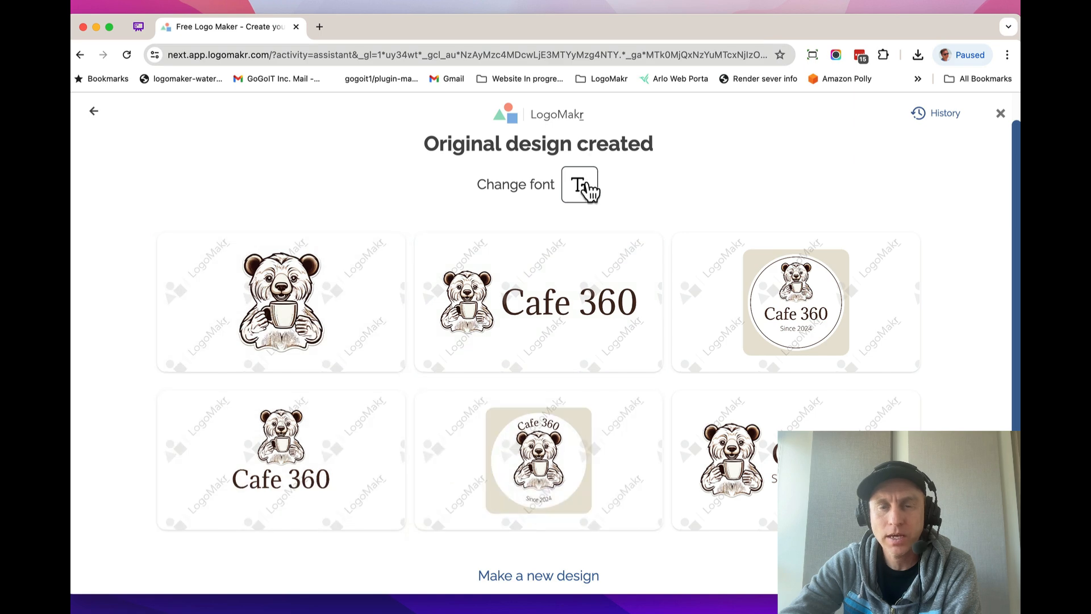
Step: Try another font on the Cafe 360 logo layouts, and change their lettering to Black Jack
left_click(585, 191)
left_click(537, 222)
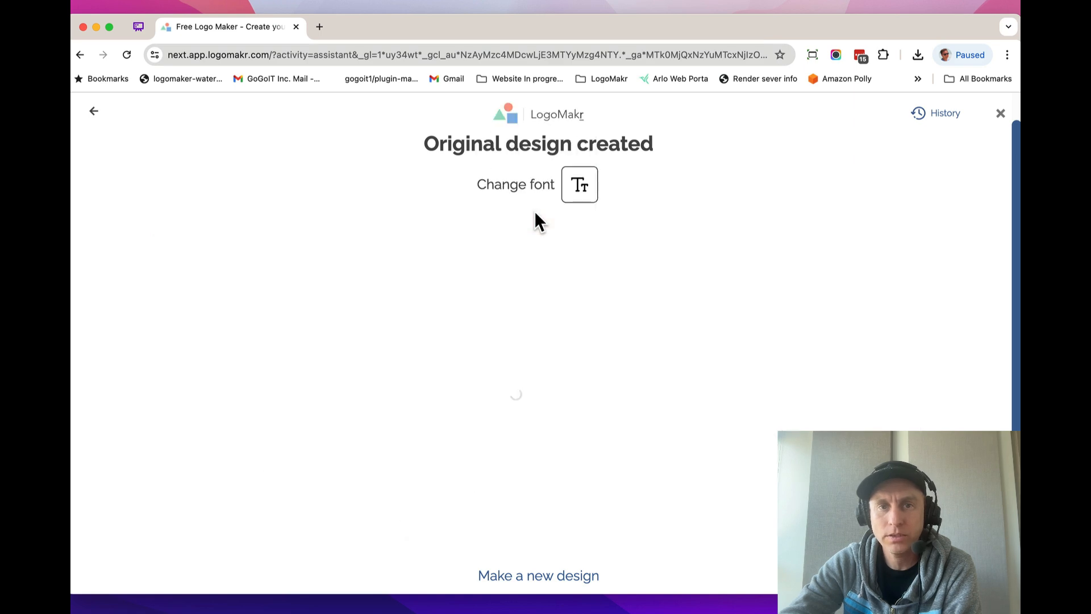
left_click(594, 186)
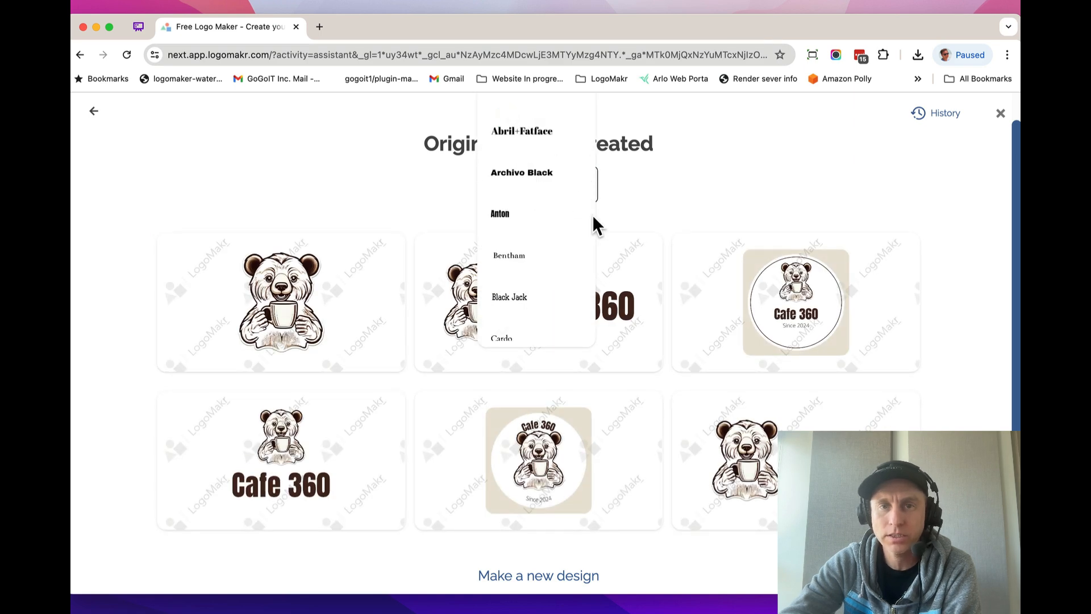
scroll(549, 264, "down", 4)
scroll(537, 239, "up", 2)
left_click(534, 232)
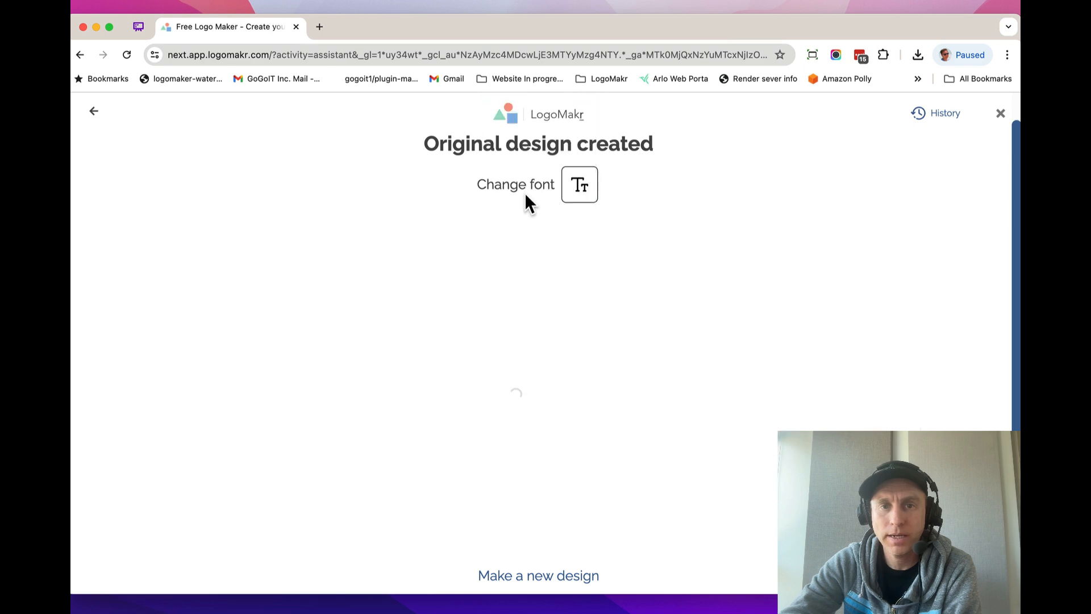
Step: Open the Cafe 360 badge layout with curved text for editing and set its background rectangle's fill to tan f1d6ac
mouse_move(453, 418)
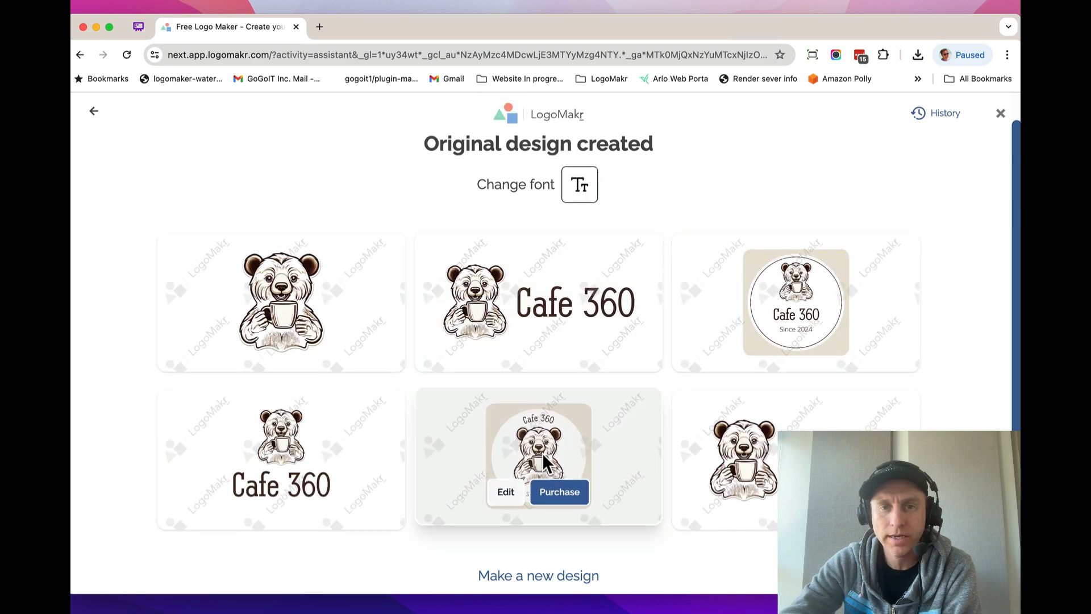
left_click(508, 493)
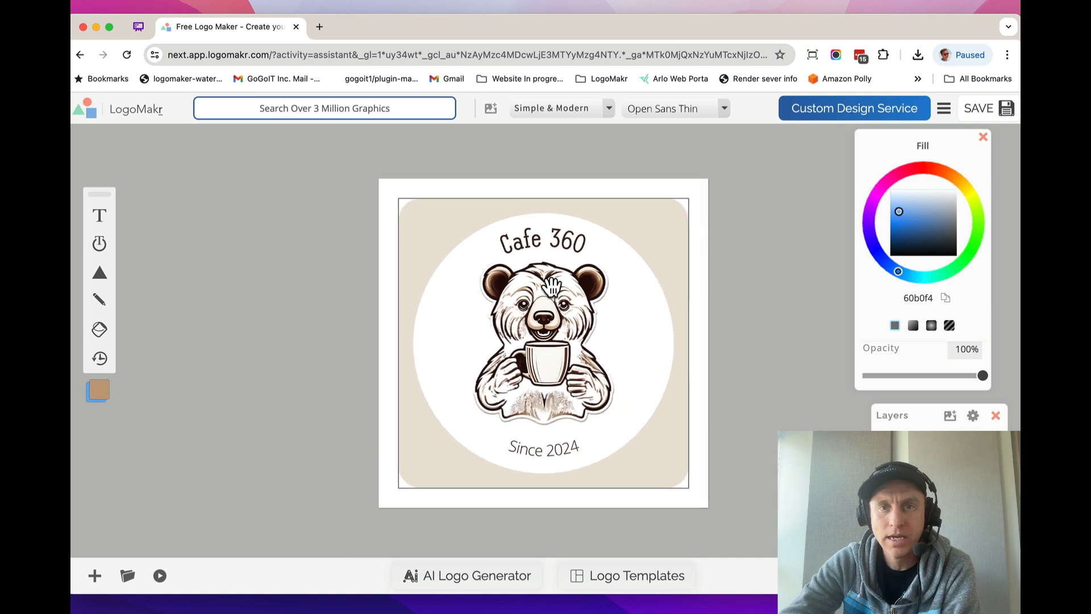
left_click(549, 241)
left_click(682, 282)
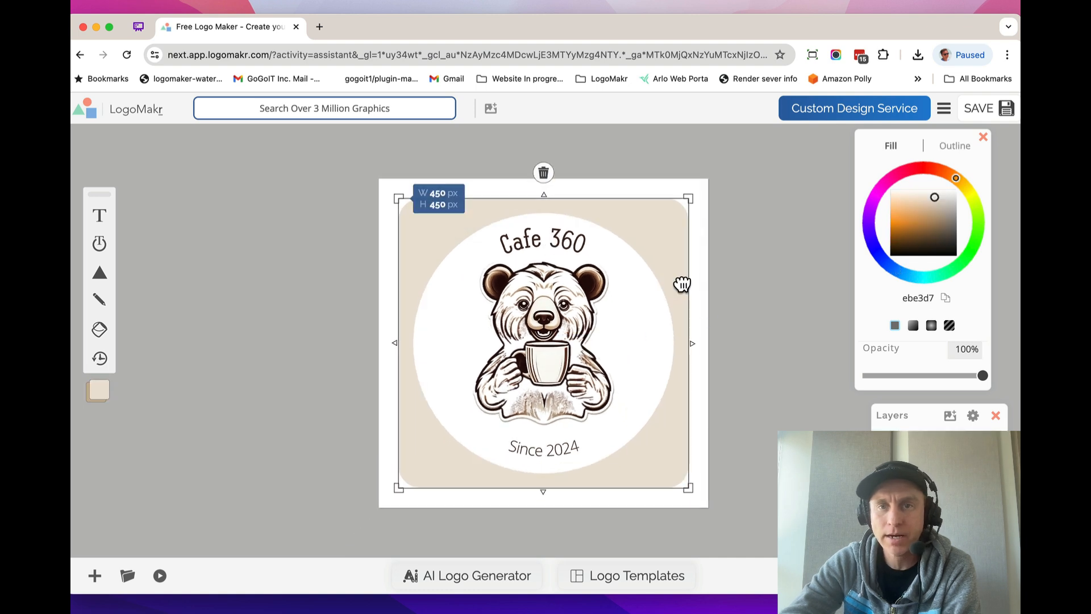
left_click(902, 238)
left_click_drag(902, 236, 907, 200)
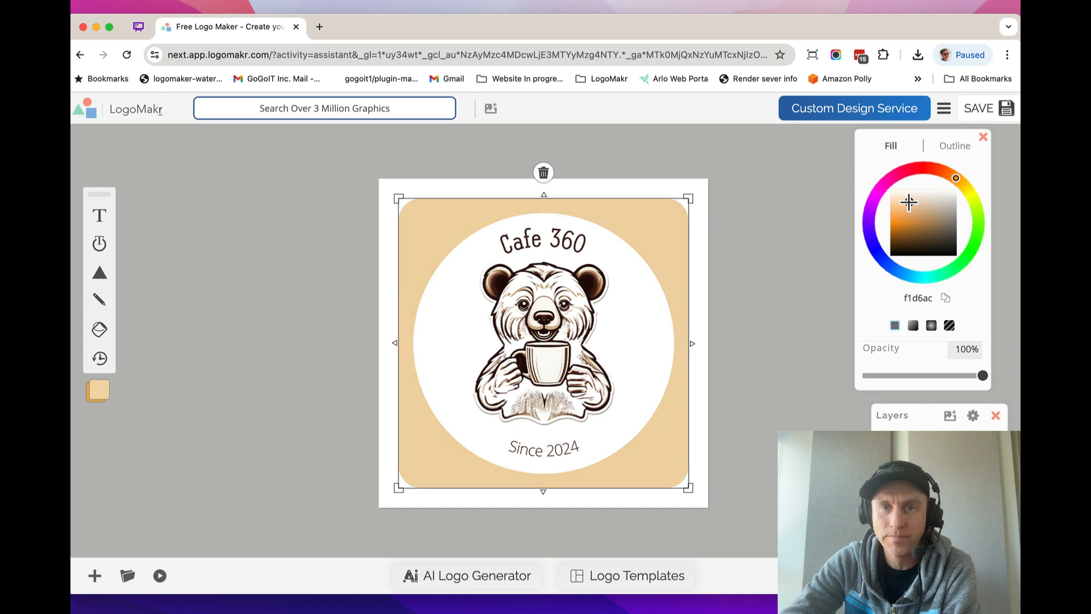
Step: Select the curved Cafe 360 text, bring the full Layers list into view, and toggle the Clipart and Since 2024 layers off and on
left_click(563, 241)
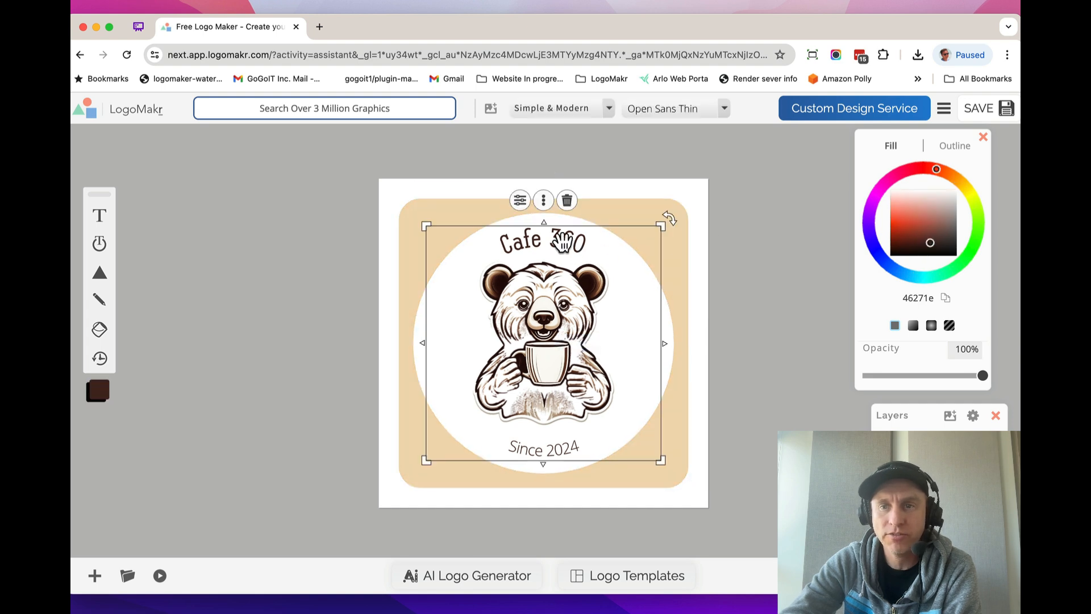
left_click(562, 241)
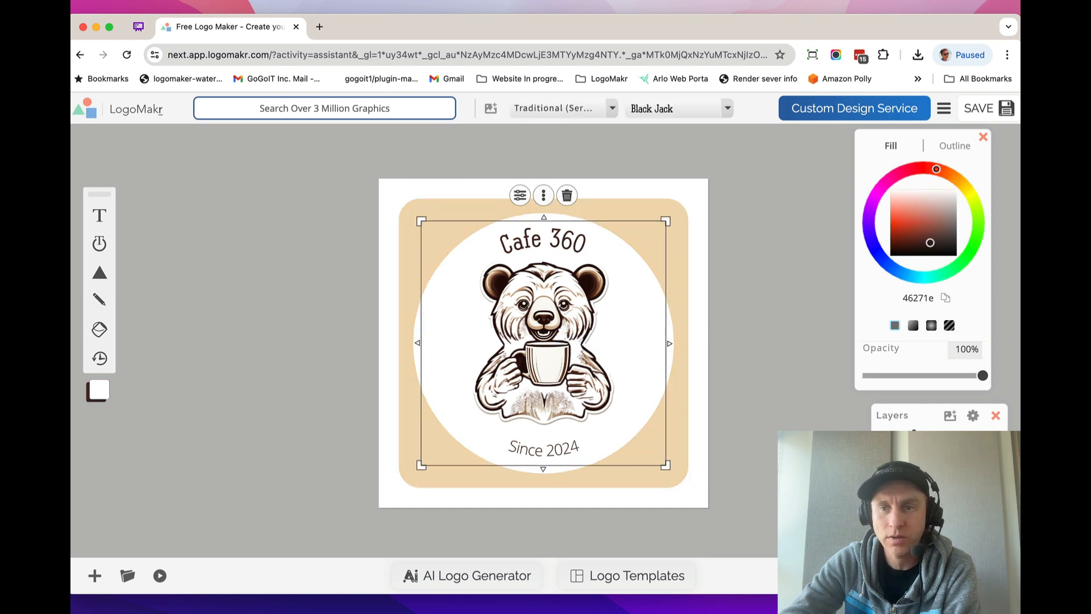
left_click_drag(908, 417, 769, 257)
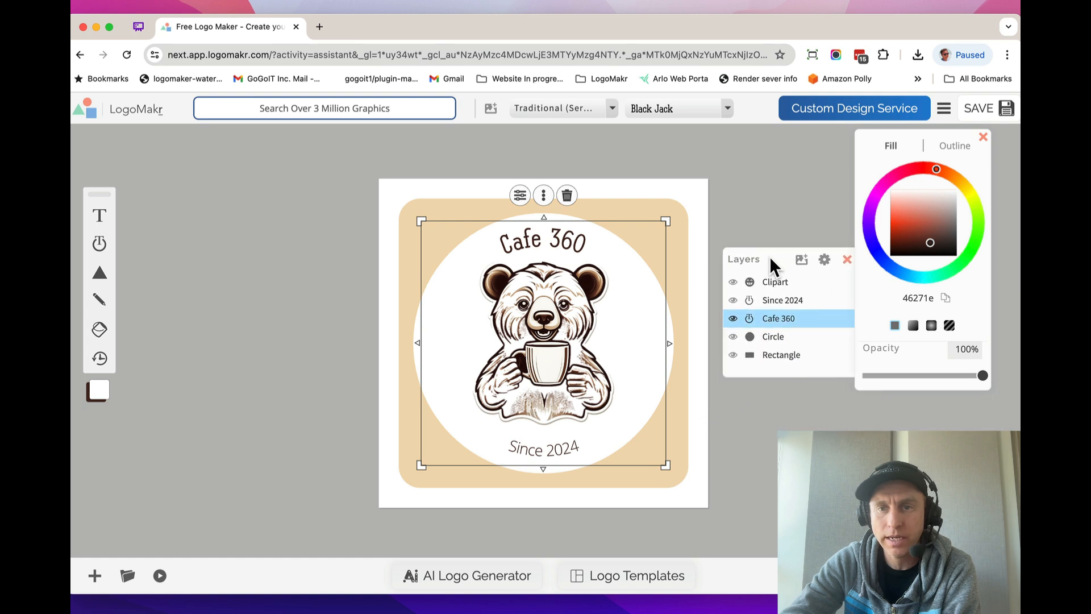
left_click(732, 282)
left_click(733, 282)
left_click(733, 300)
left_click(733, 301)
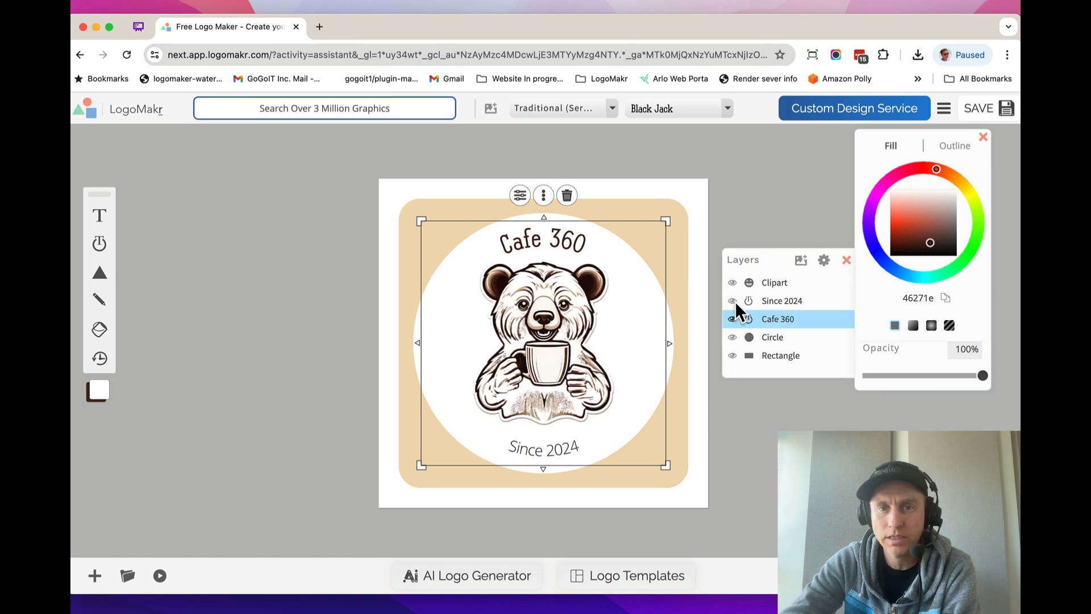
Step: Move the bear clipart around the canvas and place it inside the white circle between the Cafe 360 and Since 2024 texts
left_click(774, 283)
left_click_drag(565, 319, 577, 257)
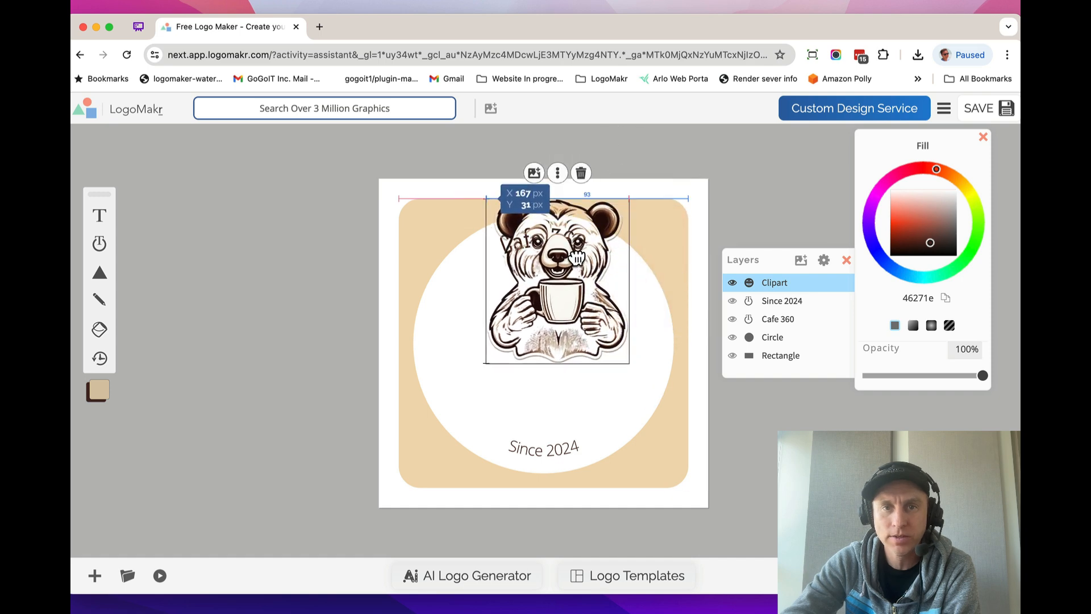
scroll(575, 258, "up", 5)
scroll(573, 262, "down", 6)
left_click_drag(560, 299, 325, 316)
scroll(554, 348, "up", 4)
left_click_drag(403, 285, 523, 335)
scroll(516, 347, "down", 5)
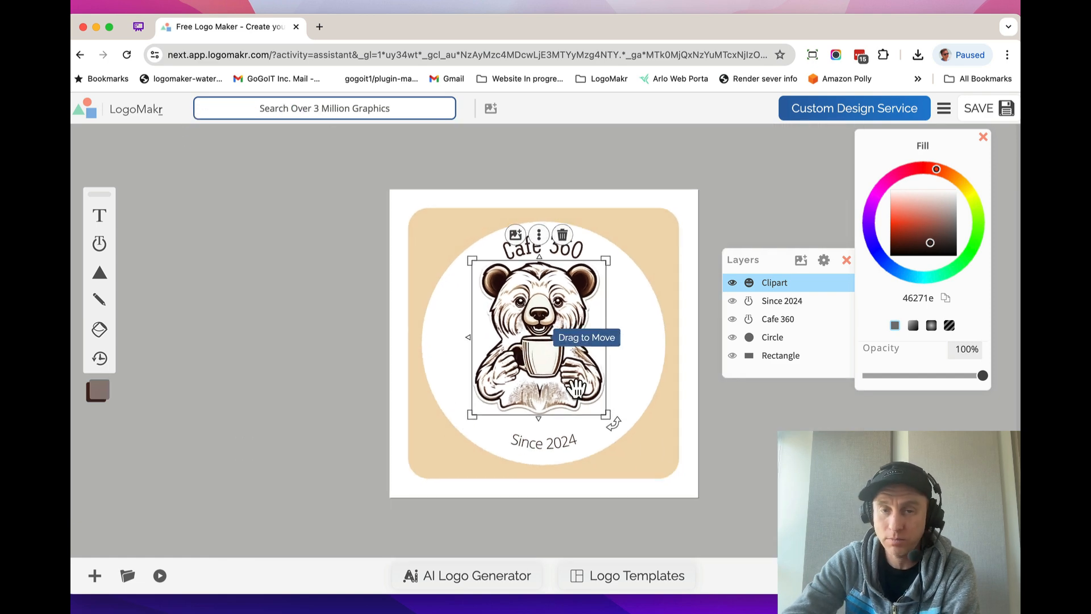
Step: Reopen the earlier Happy Frog design from the AI Logo Generator's history and load its curved-text badge layout for editing
left_click(492, 579)
left_click(940, 115)
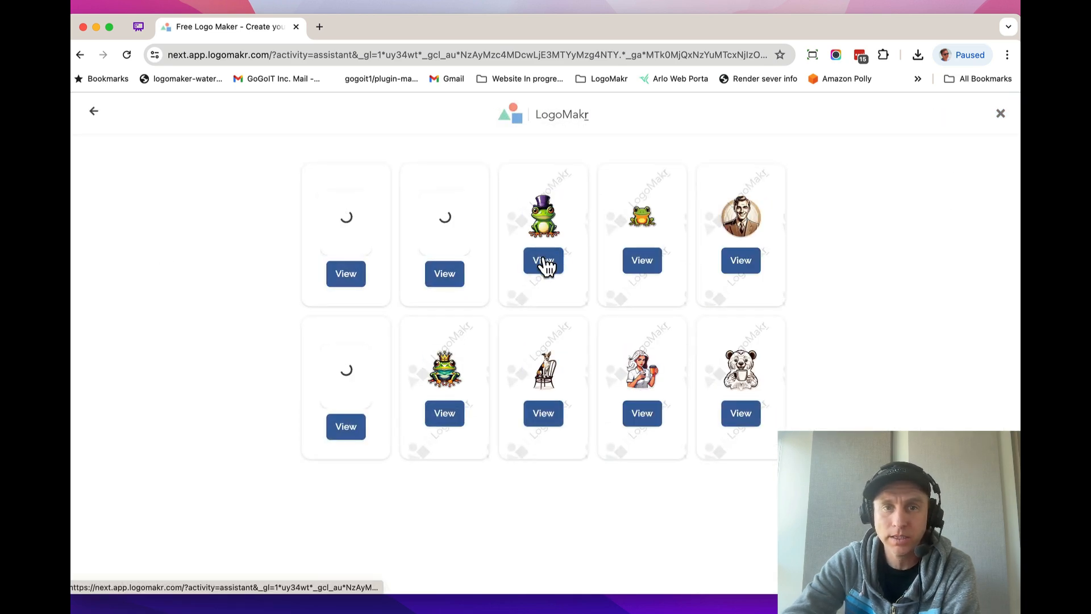
left_click(545, 264)
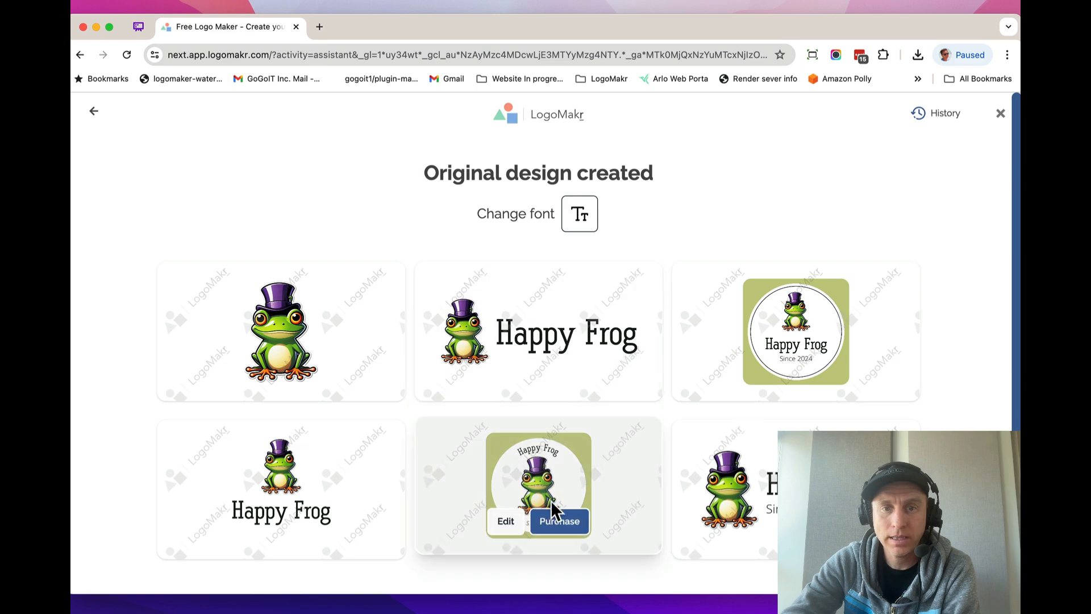
left_click(526, 477)
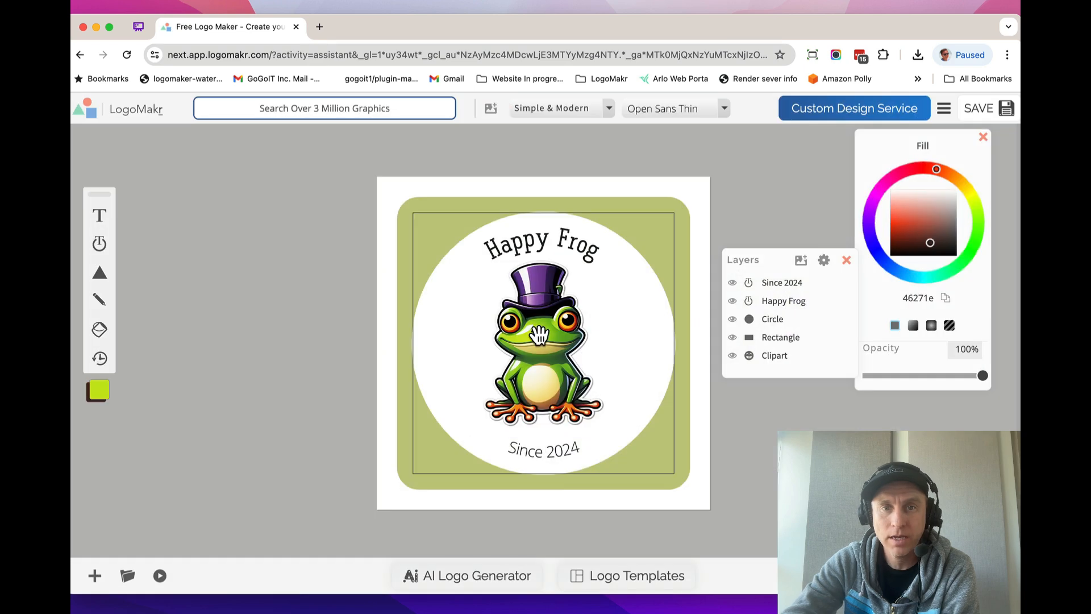
Step: Move the frog clipart away from the badge and reposition it in the white circle beneath the Happy Frog text
left_click_drag(533, 329, 632, 267)
scroll(632, 267, "up", 5)
scroll(632, 267, "down", 3)
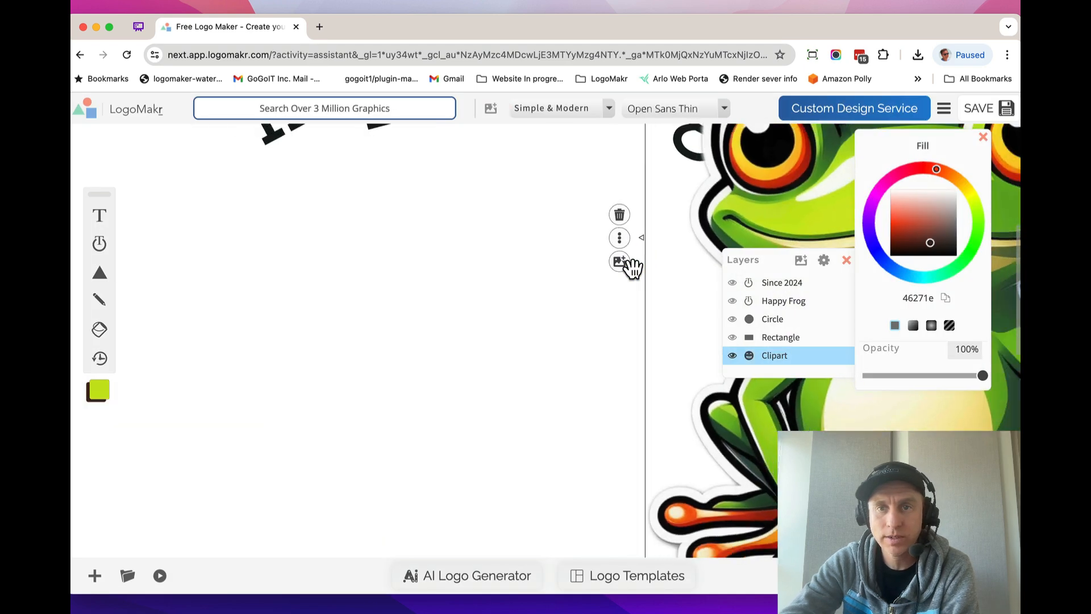
left_click_drag(707, 247, 519, 372)
scroll(520, 372, "down", 3)
scroll(520, 372, "down", 2)
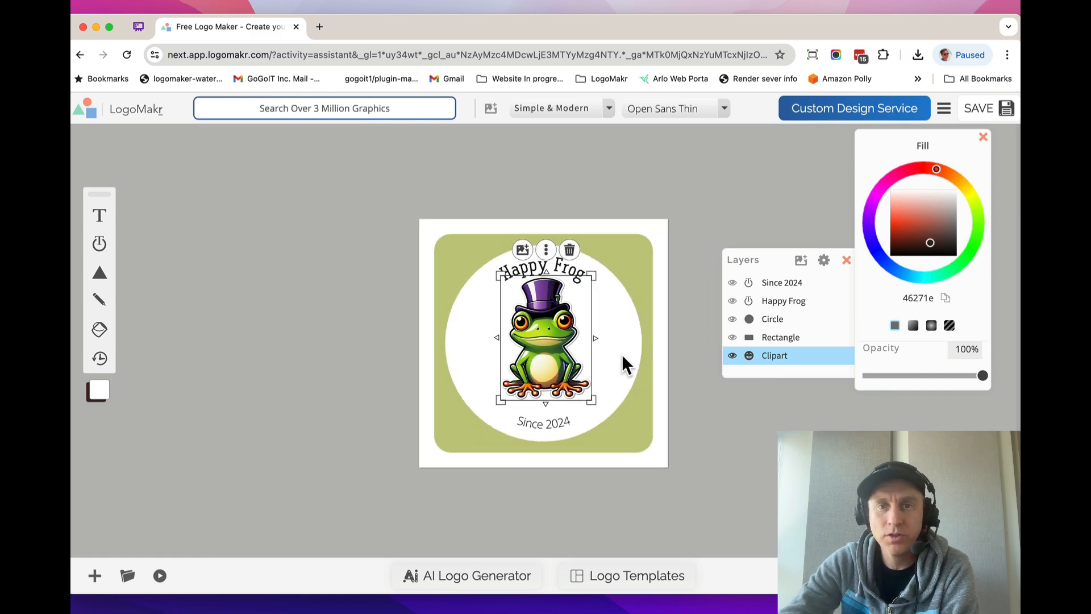
Step: Hide the badge's white Circle layer and switch the background rectangle's fill to a radial gradient
left_click(622, 353)
left_click(732, 319)
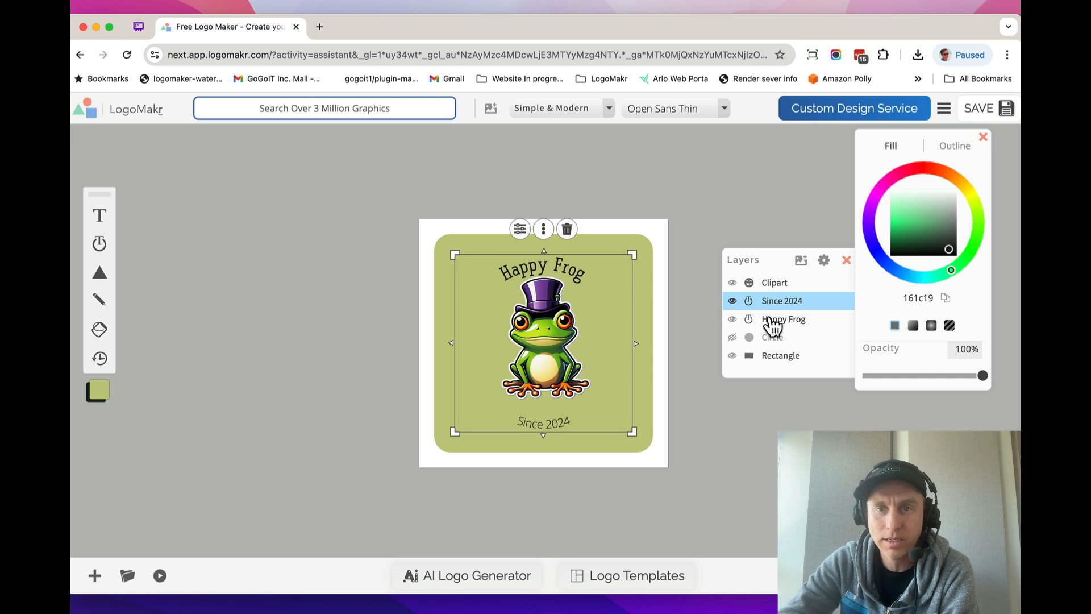
left_click(648, 319)
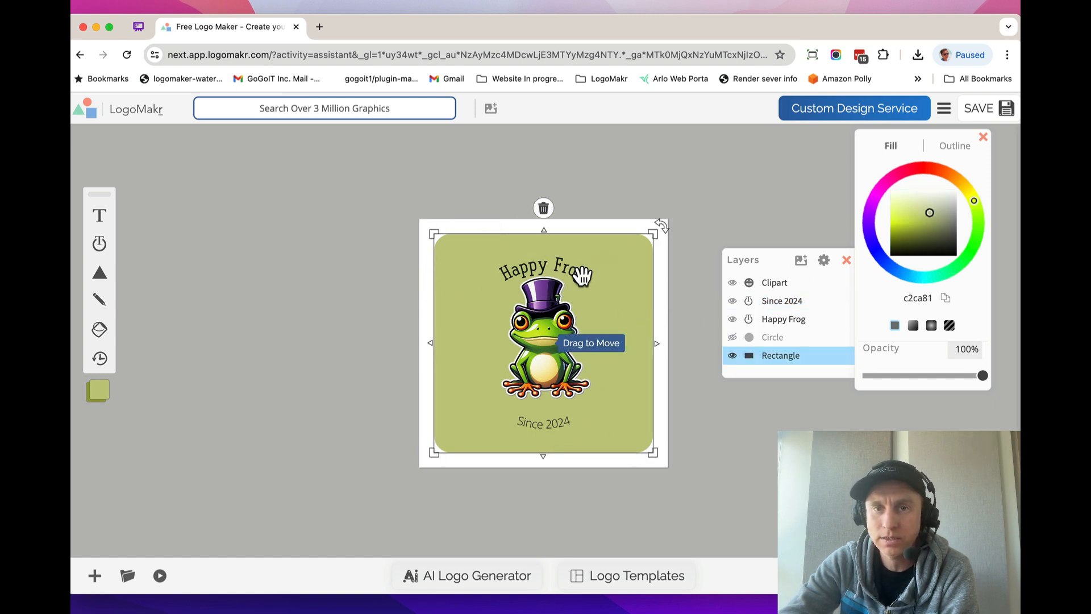
left_click(930, 326)
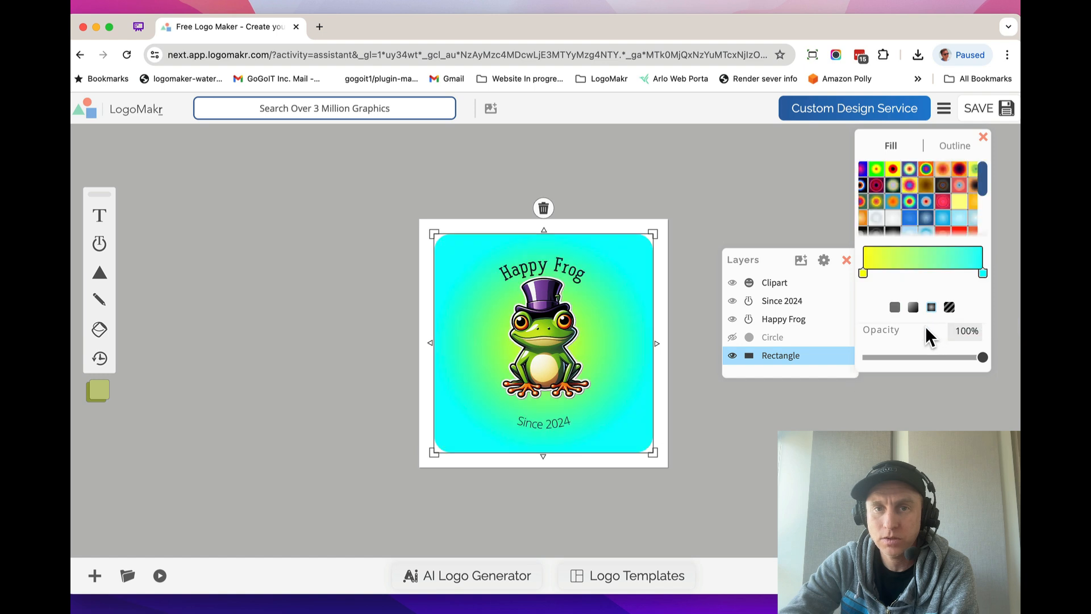
Step: Try several radial gradient presets on the background rectangle and apply the red, yellow and green one
left_click(862, 170)
left_click(880, 192)
left_click(893, 185)
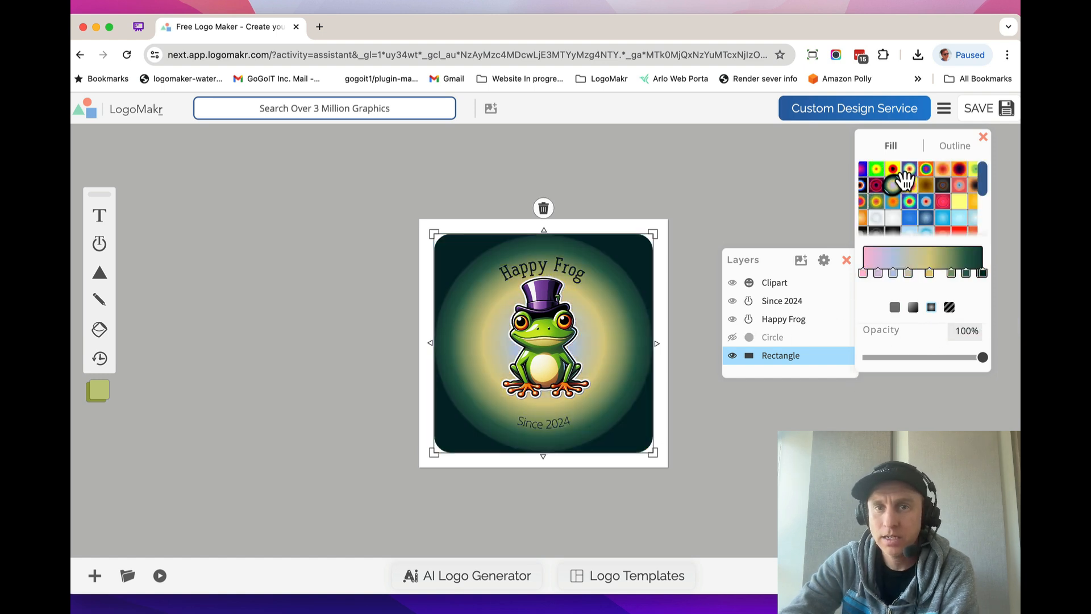
left_click(879, 170)
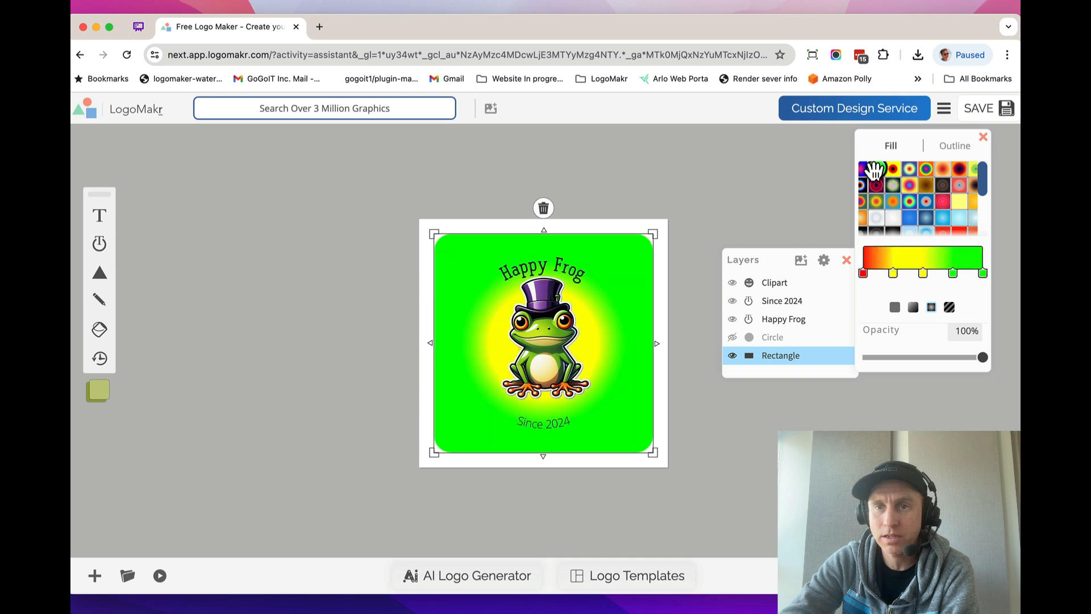
left_click(862, 170)
left_click(876, 170)
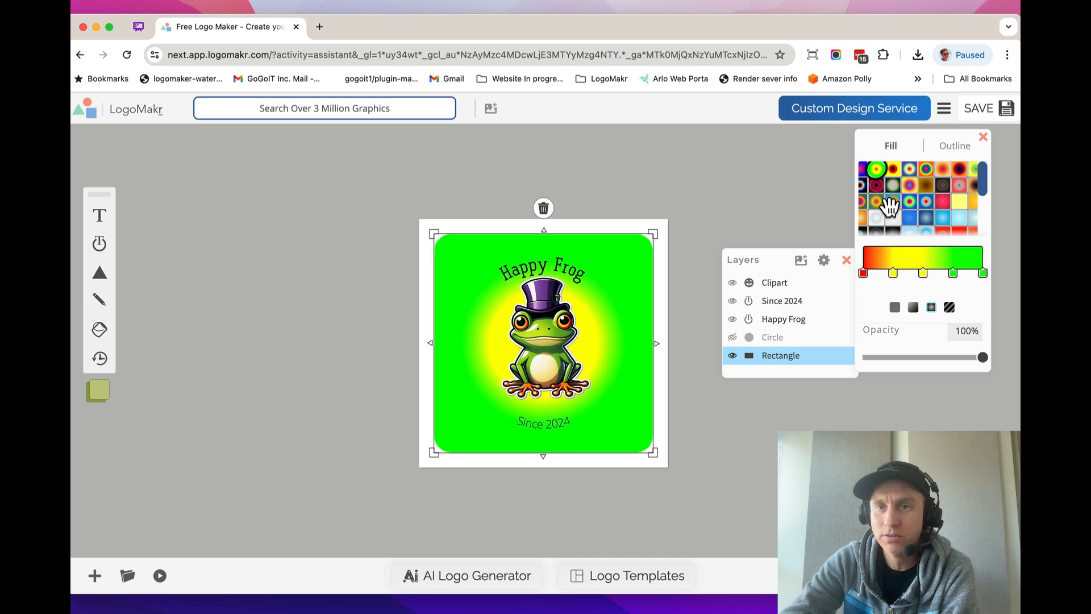
Step: Change both yellow stops of the rectangle's radial gradient to white #FFFFFF
left_click(891, 273)
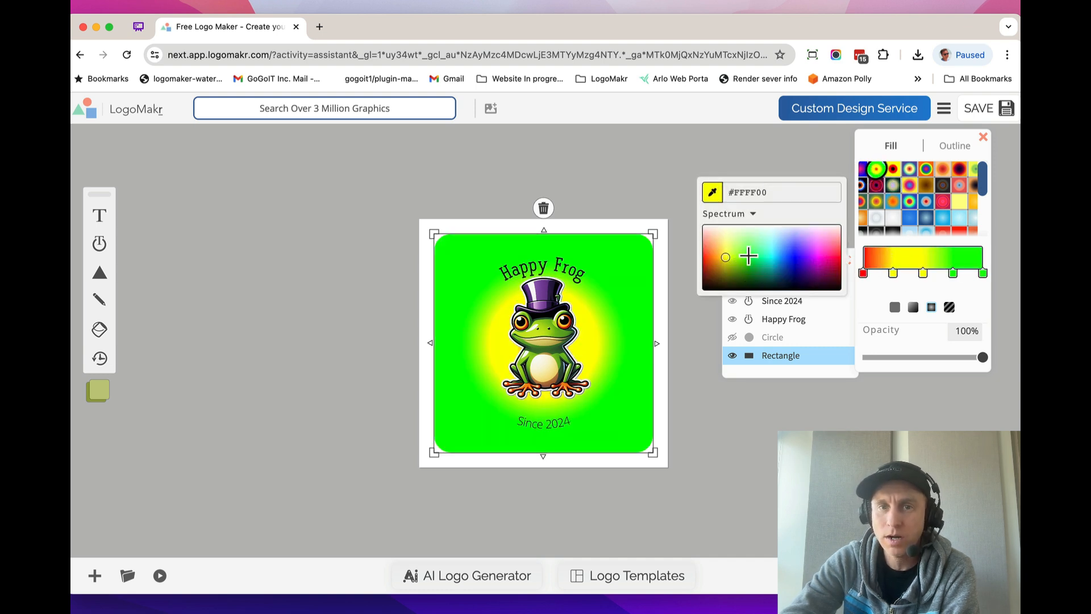
left_click(717, 225)
left_click_drag(926, 272, 928, 273)
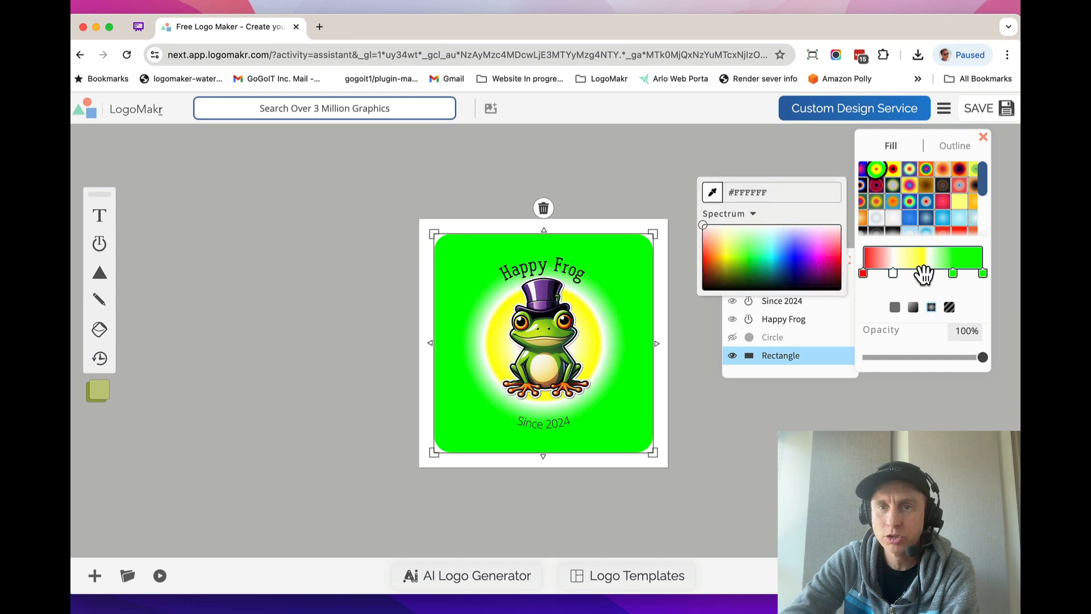
left_click(736, 225)
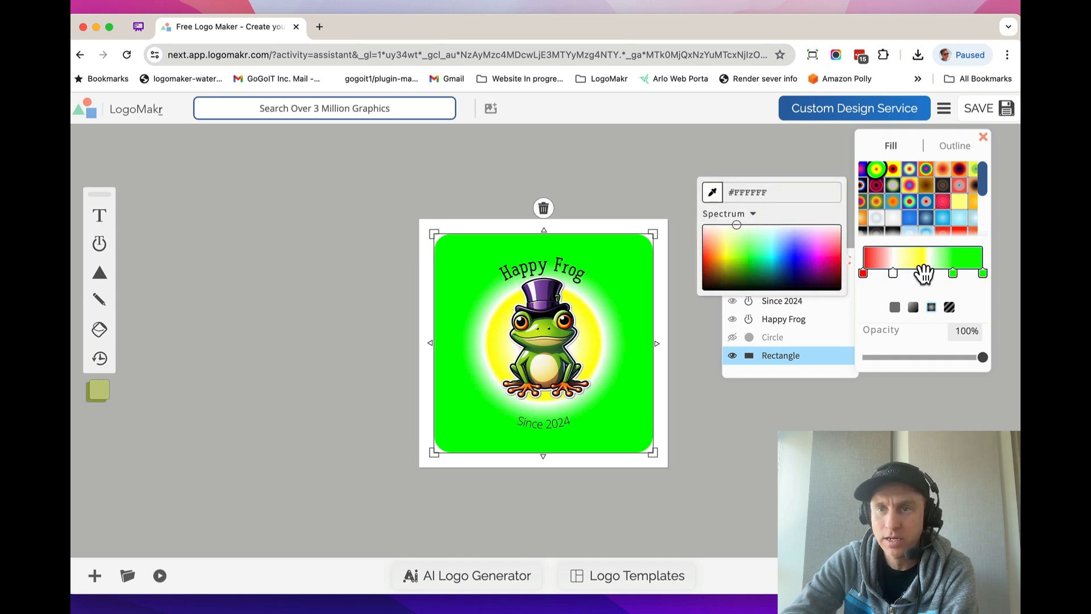
left_click(923, 273)
left_click(744, 225)
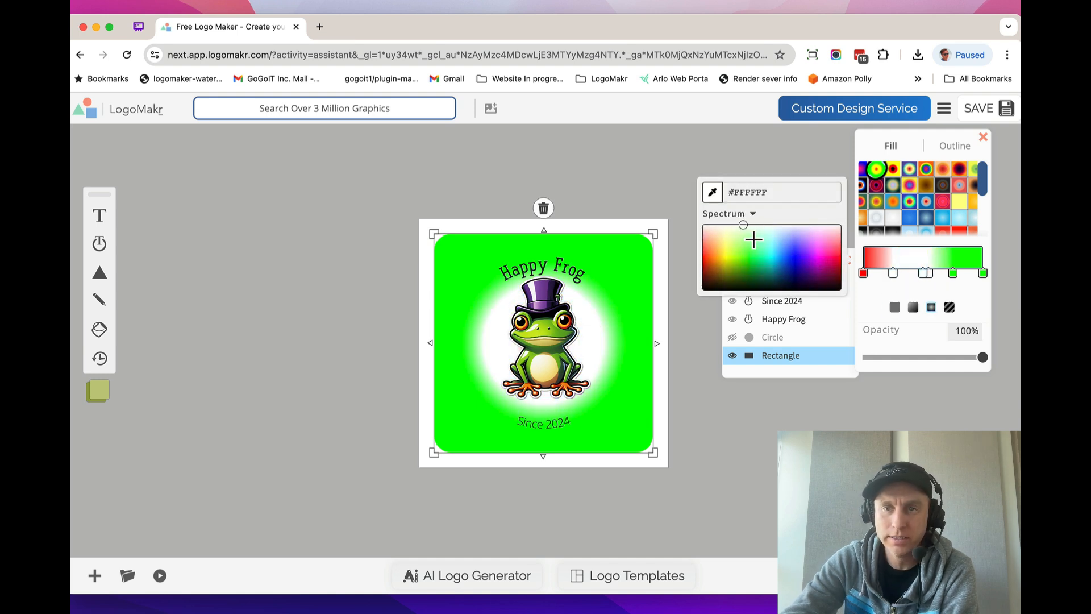
Step: Recolor the gradient's inner green stop to white and its outermost green stop to mint #97FFD3
left_click(954, 272)
left_click(762, 234)
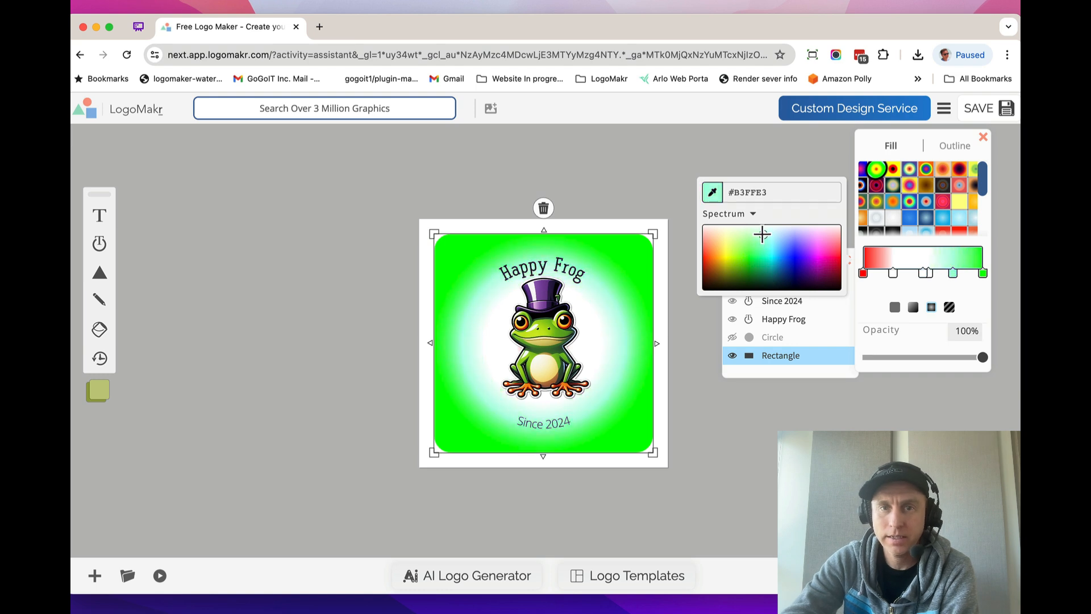
mouse_move(762, 233)
left_mouse_down()
mouse_move(771, 215)
mouse_move(760, 240)
left_mouse_up()
left_click(982, 273)
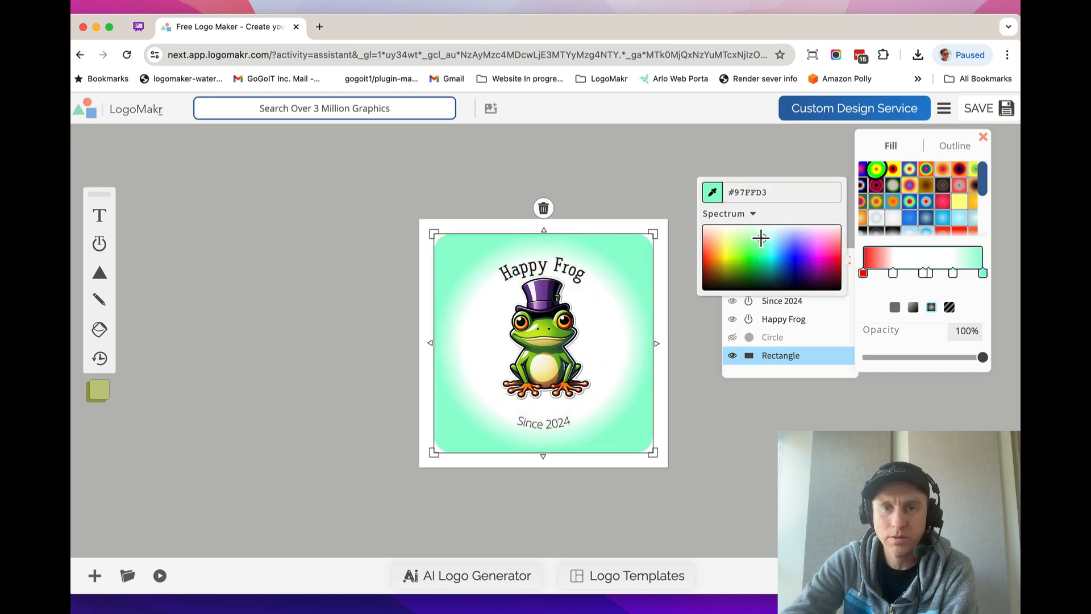
scroll(578, 200, "up", 5)
scroll(579, 201, "down", 3)
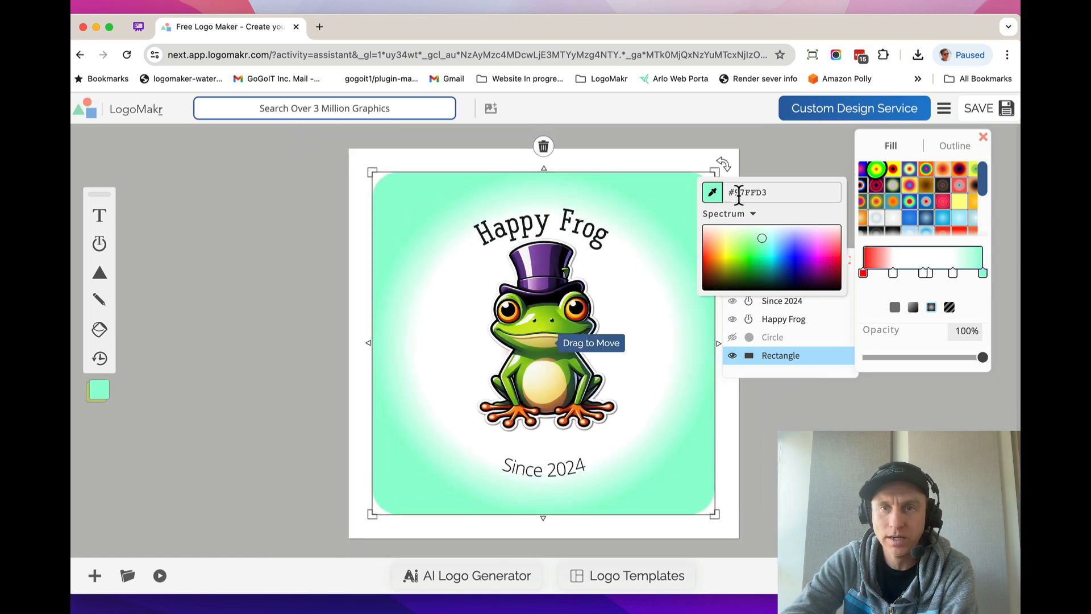
left_click(707, 136)
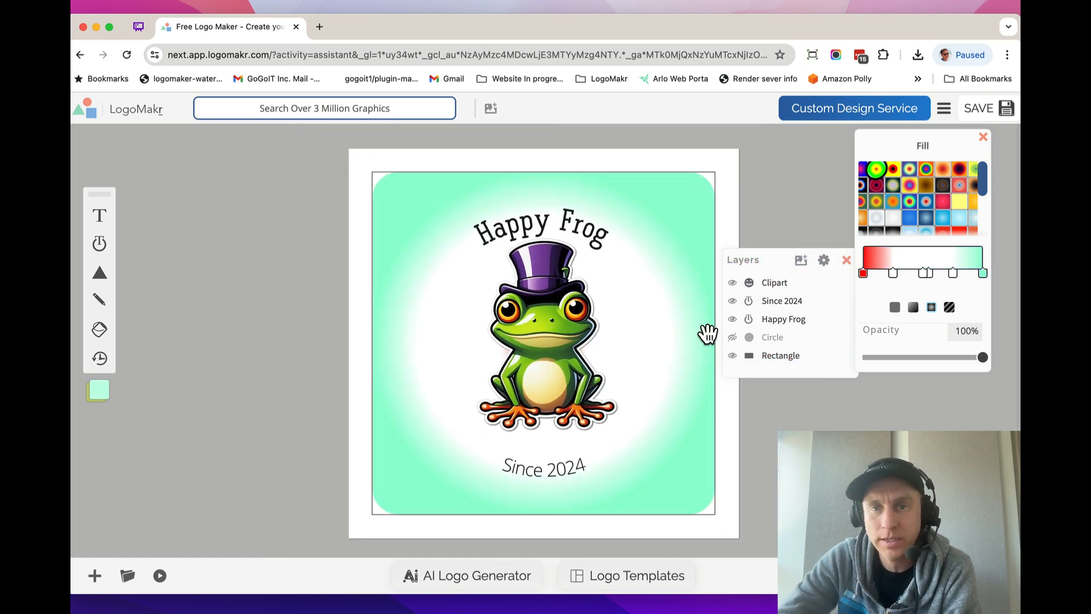
Step: Move the Layers panel off the artwork and replace the curved "Since 2024" text with "EST 1990"
left_click_drag(764, 257, 857, 398)
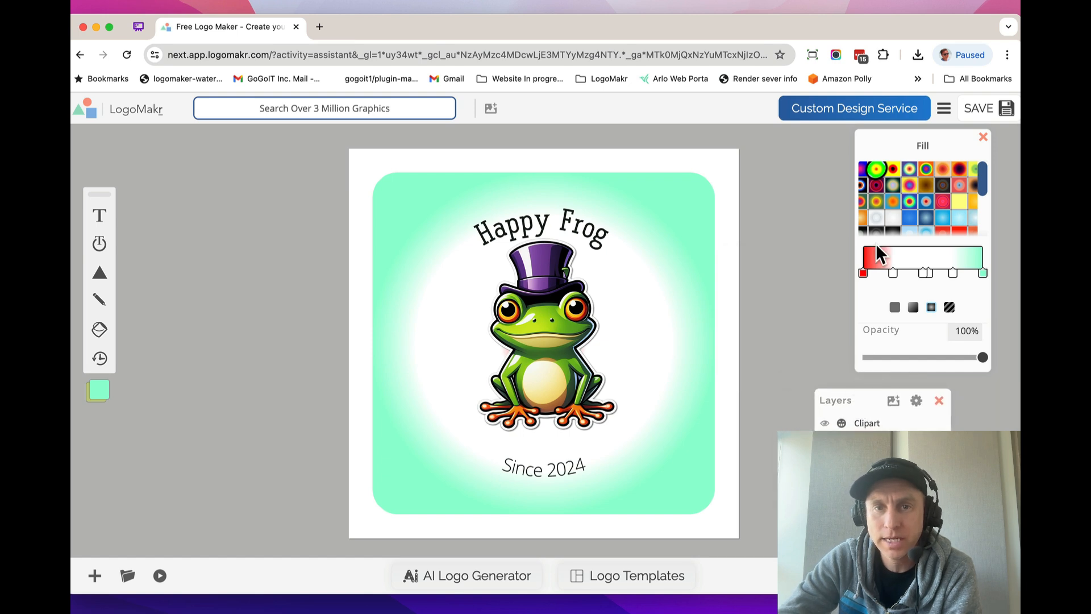
left_click(698, 217)
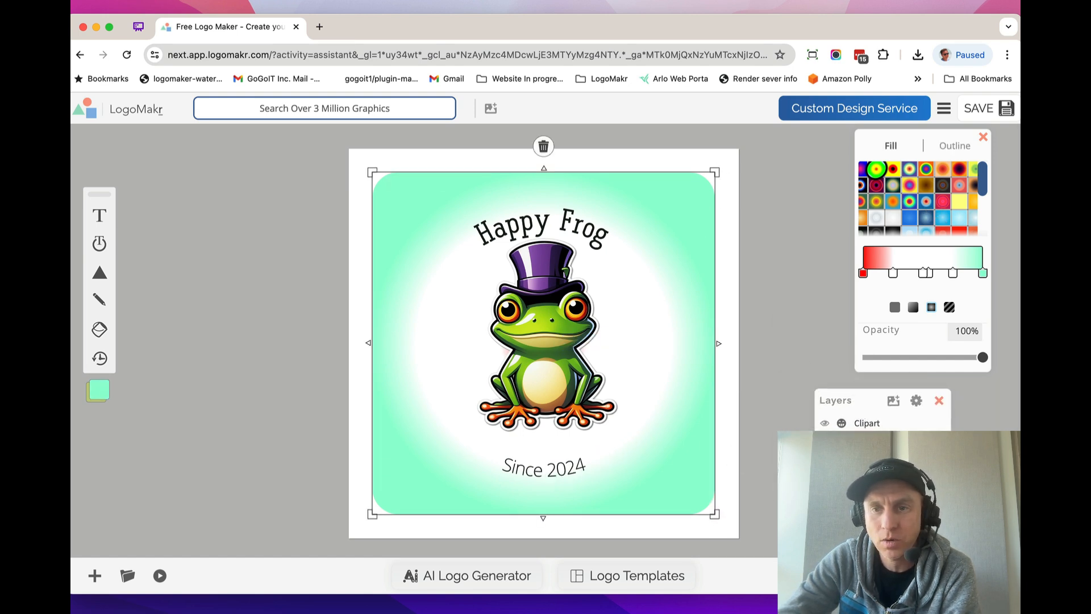
left_click(866, 447)
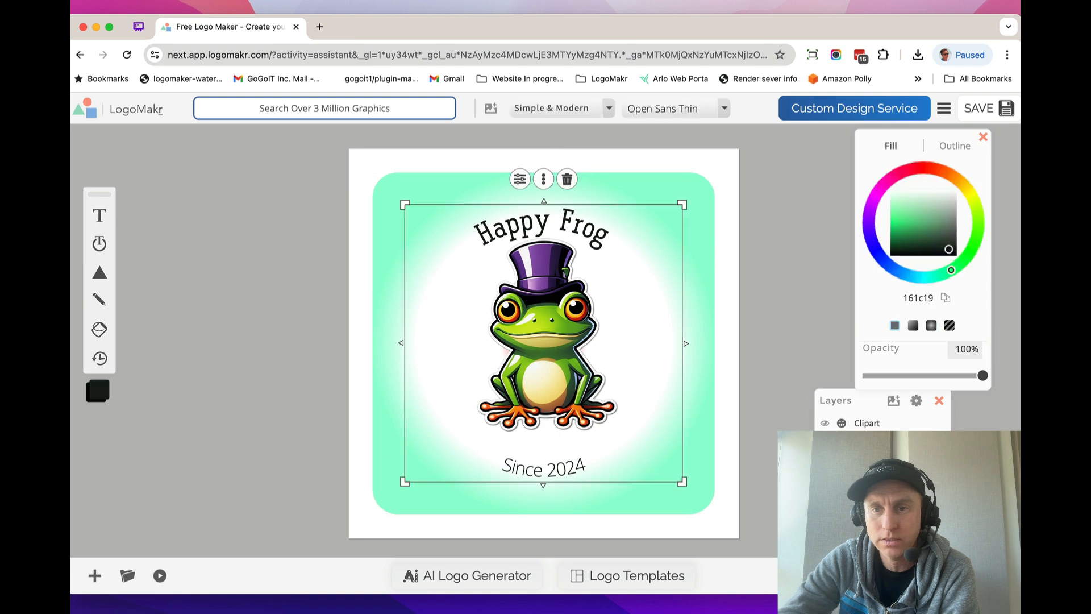
left_click(570, 470)
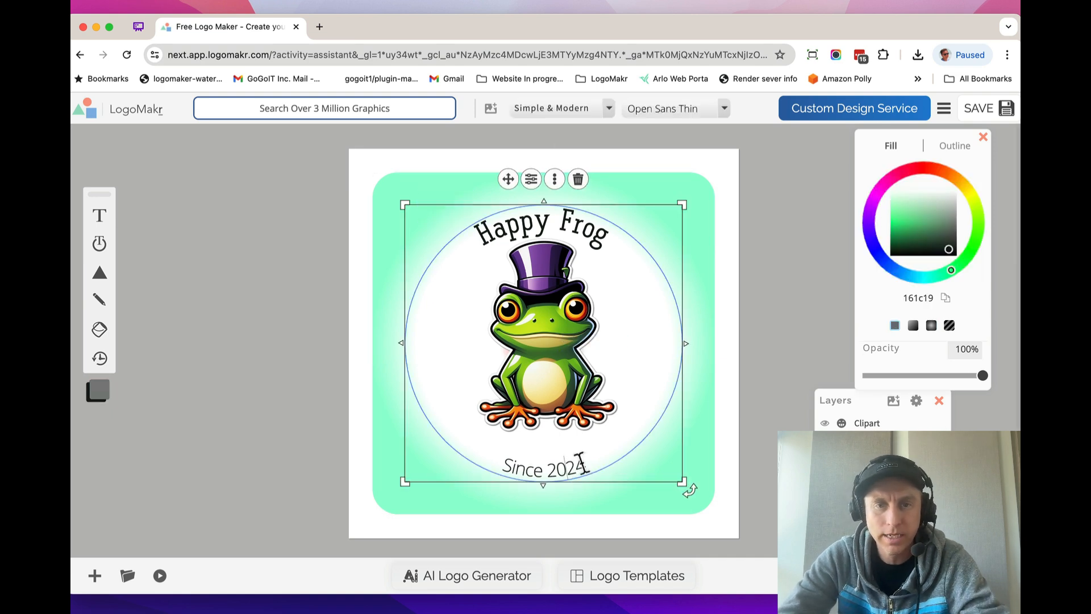
key("super+a")
type("EST")
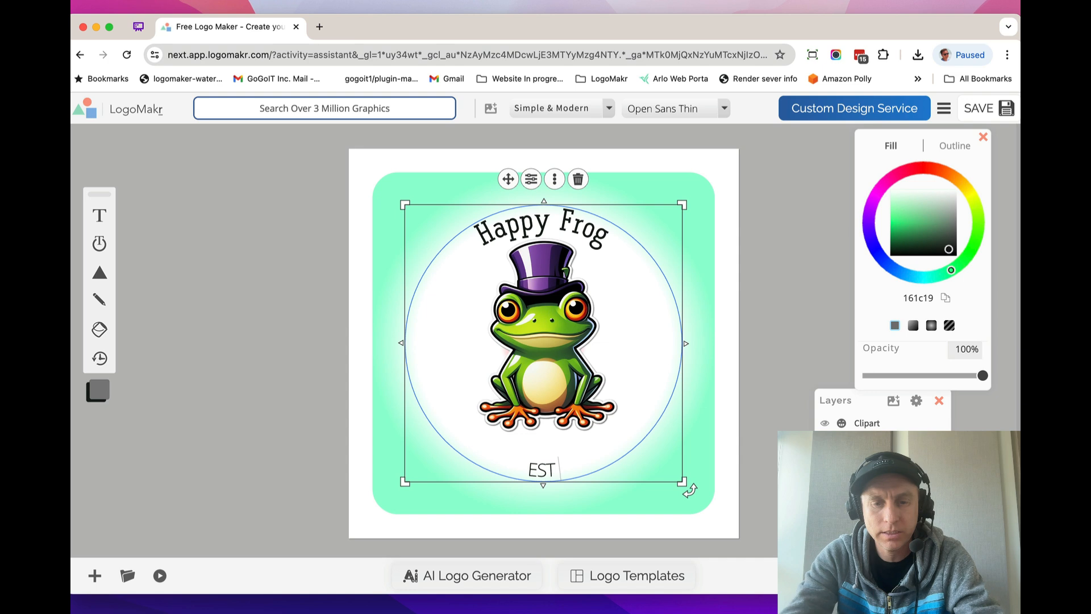
type(" 1990")
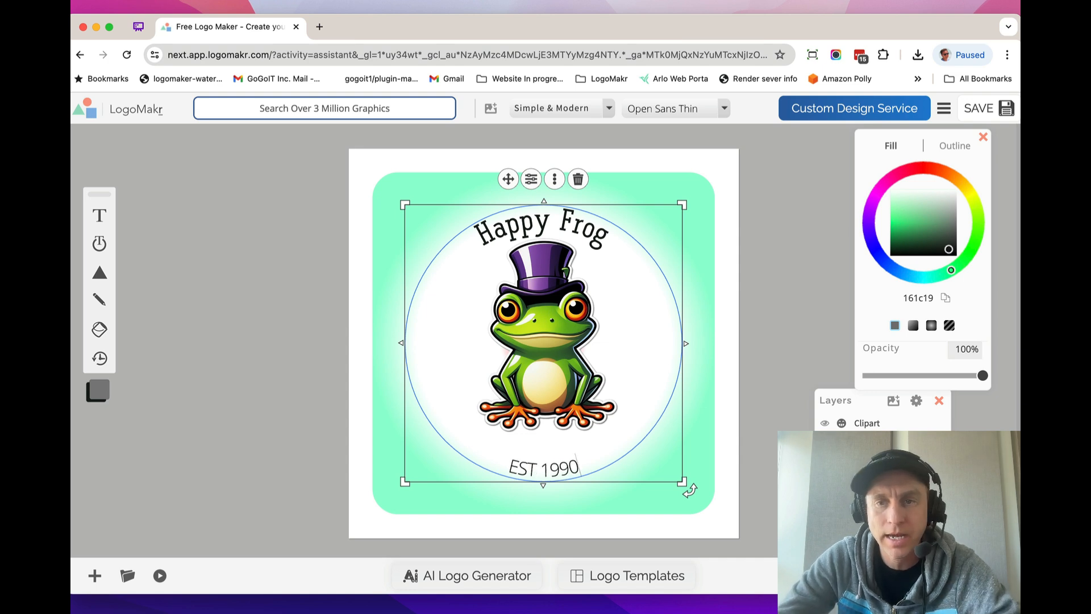
Step: Replace the curved "Happy Frog" title with the owner's first name in possessive form followed by "Design"
left_click(541, 225)
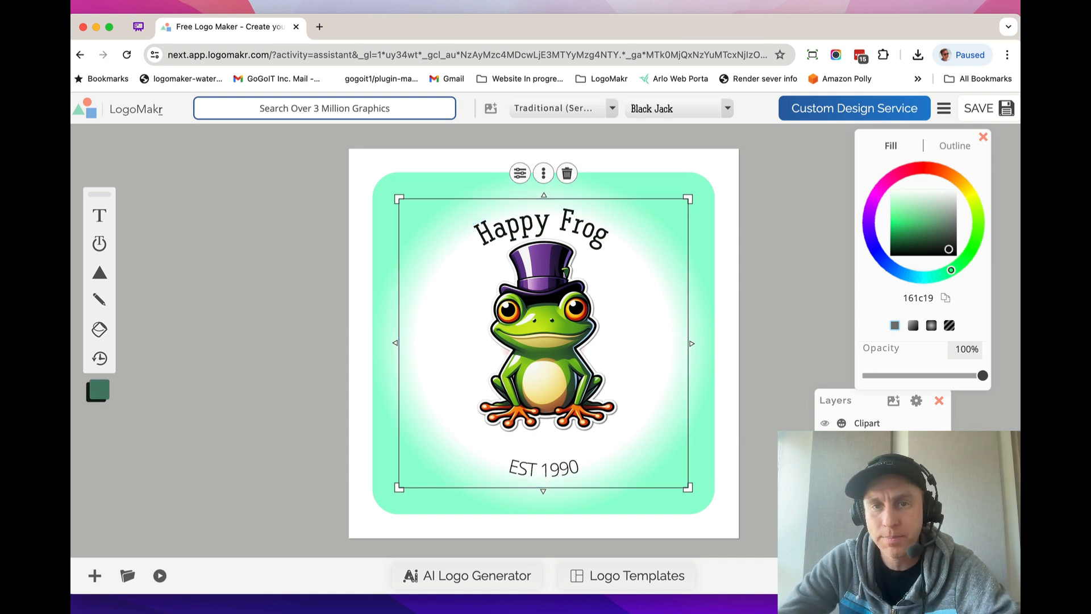
left_click(593, 230)
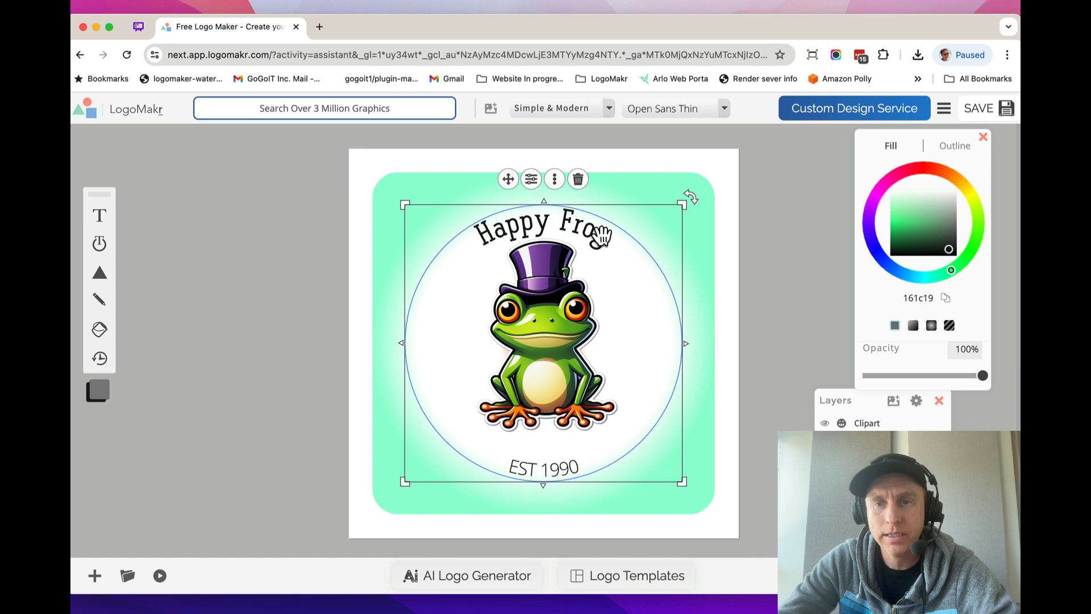
left_click(867, 465)
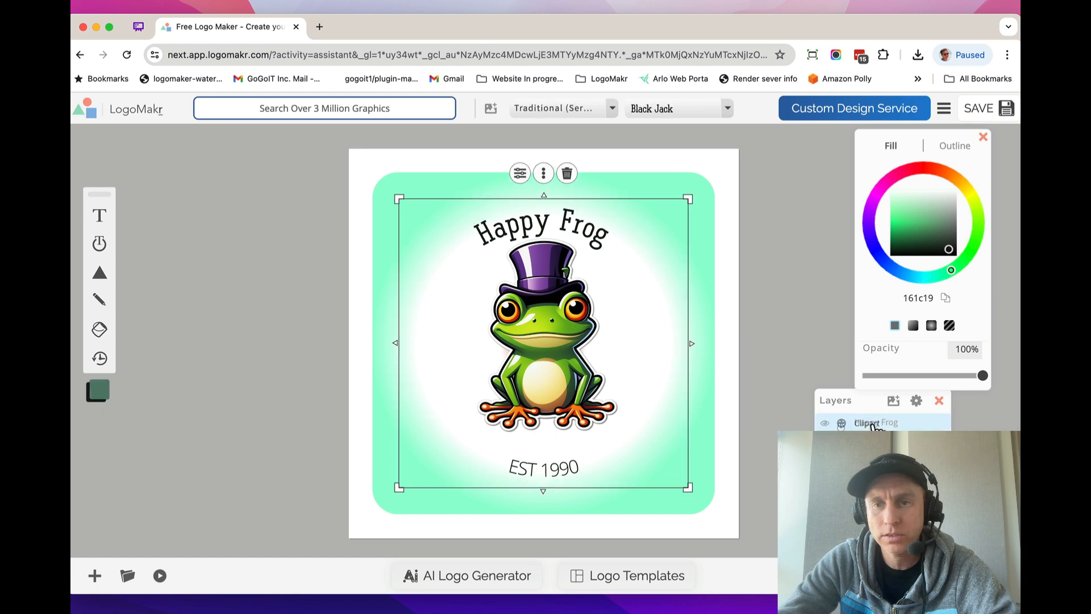
left_click_drag(873, 427, 873, 428)
left_click(591, 232)
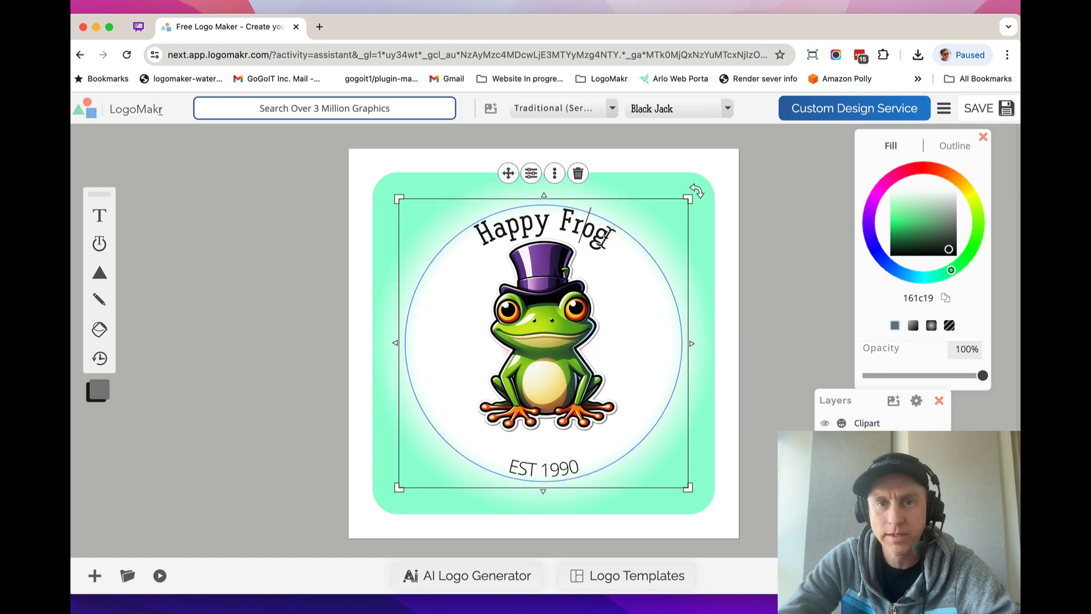
left_click_drag(604, 234, 419, 217)
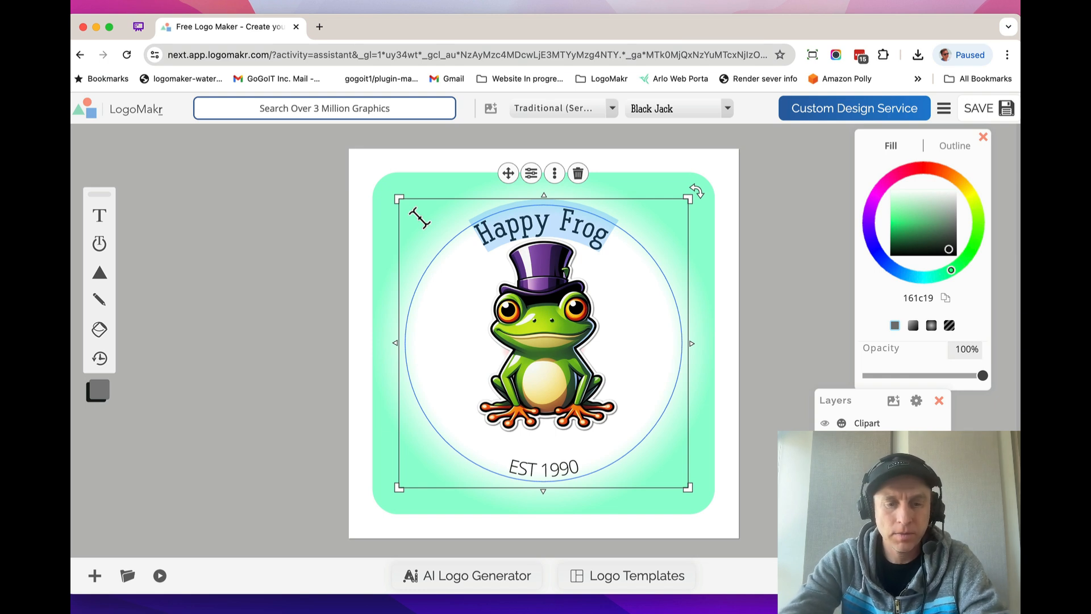
type("Ryan's")
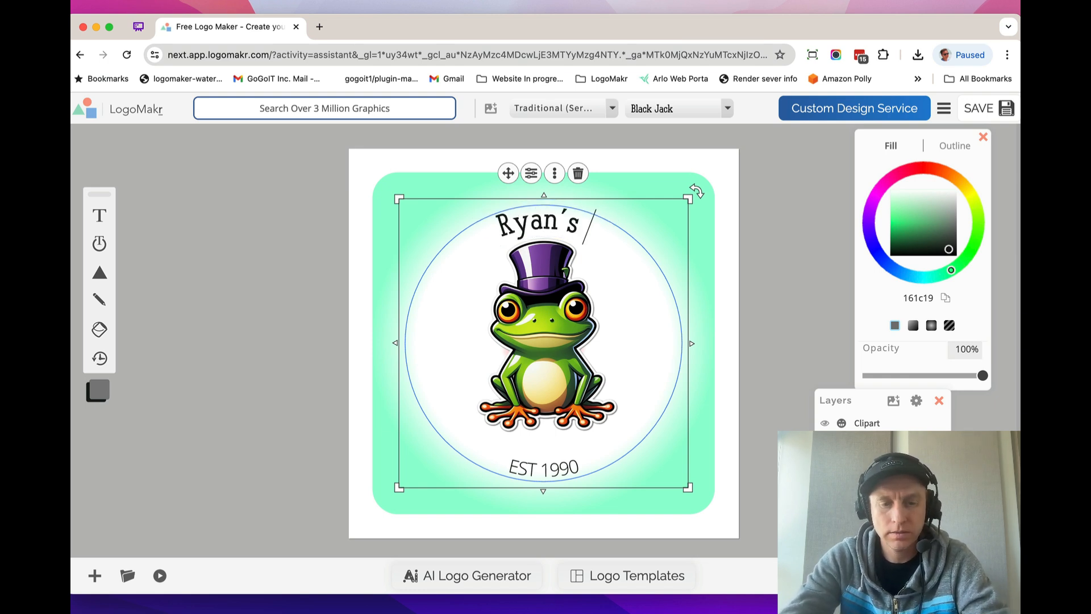
type(" Design")
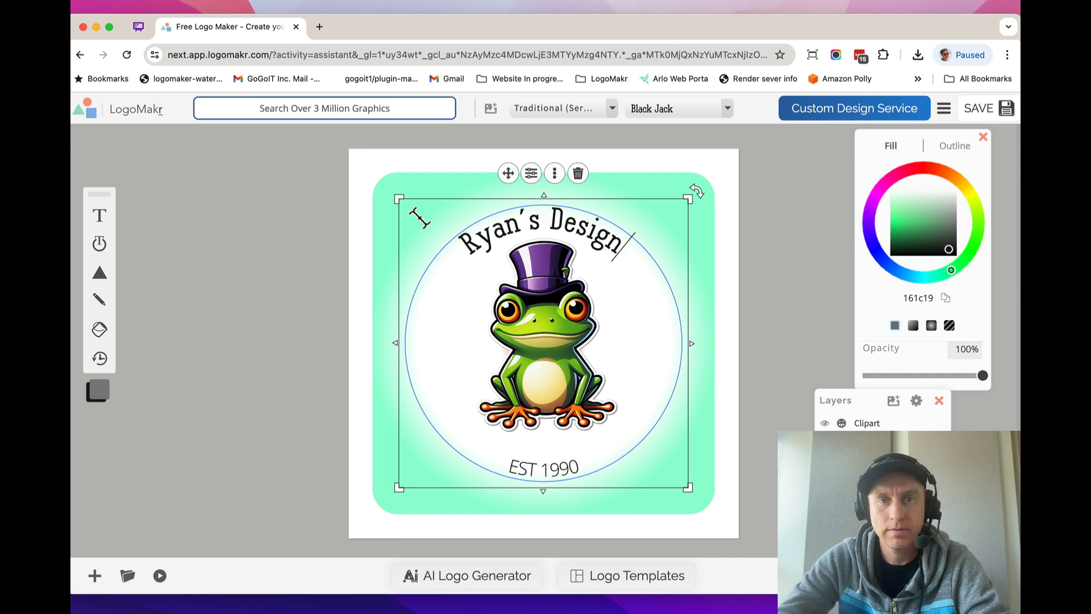
Step: Try the traditional serif fonts Alfa Slab One, Adamina and Caudex on the badge's curved title
left_click(676, 112)
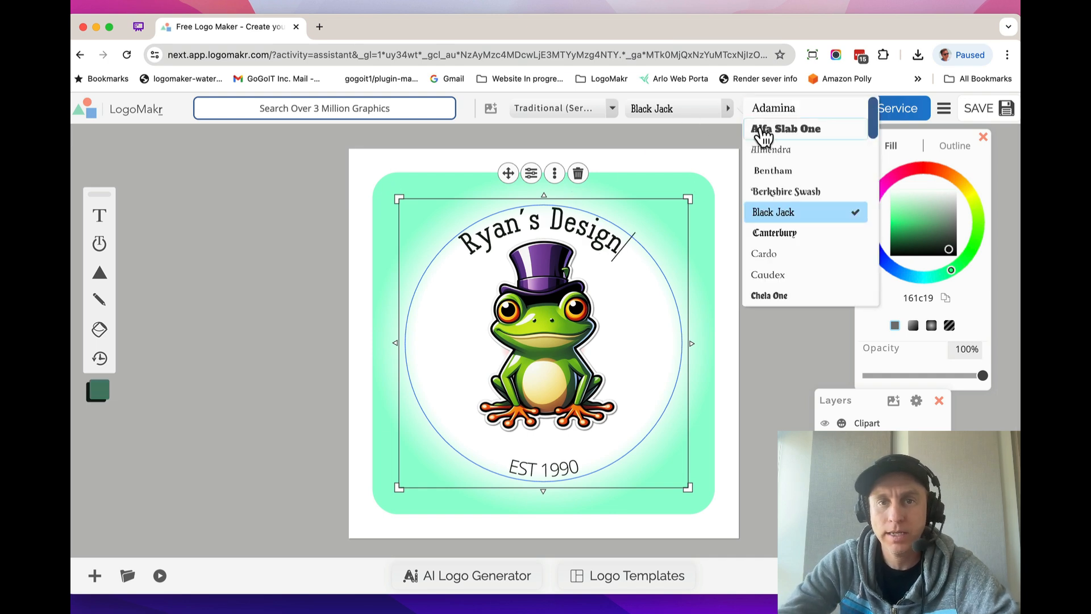
left_click(762, 130)
left_click(681, 113)
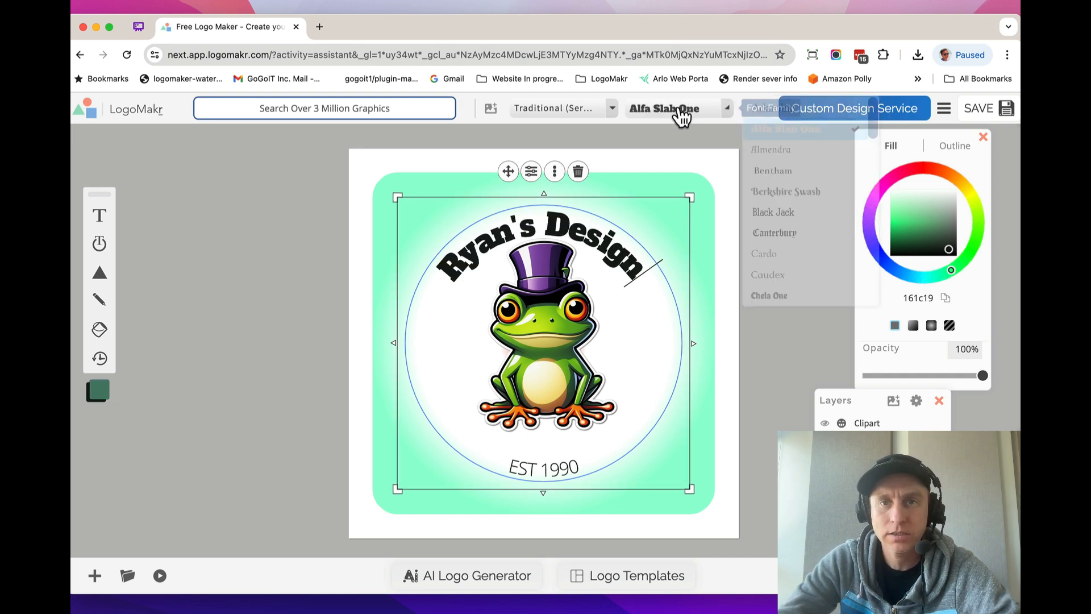
left_click(783, 111)
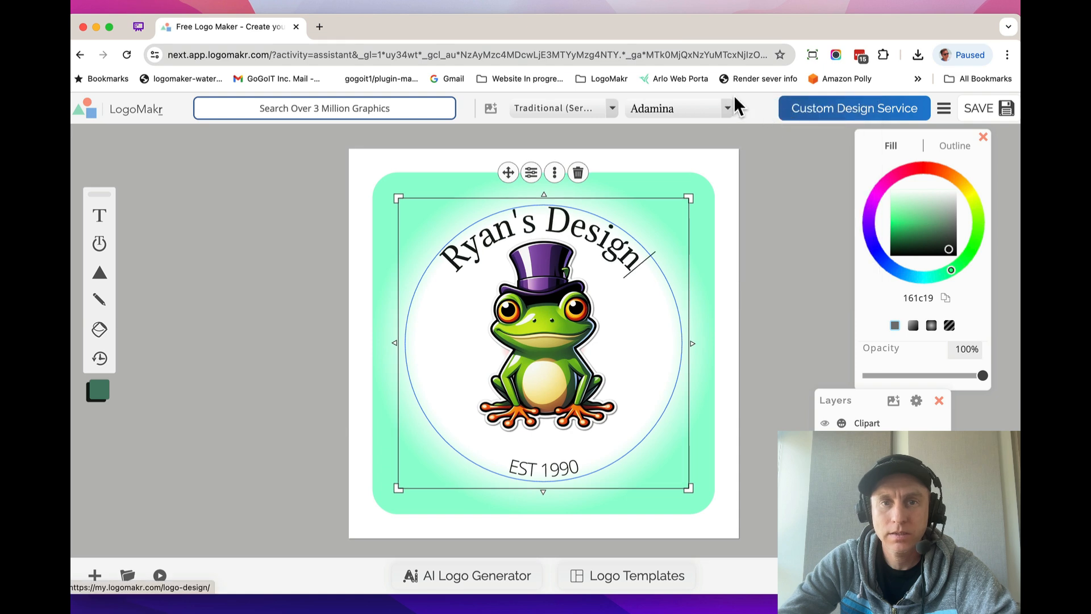
left_click(710, 111)
left_click(782, 280)
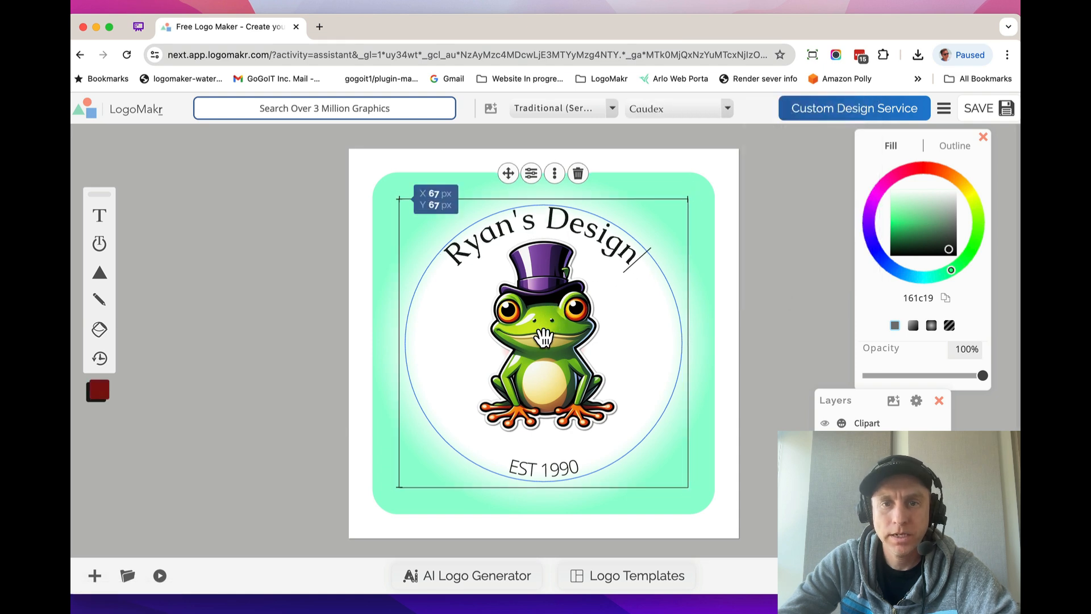
left_click(790, 343)
Step: Shrink the frog clipart slightly and center it lower, between the curved title and the EST 1990 text
left_click(866, 423)
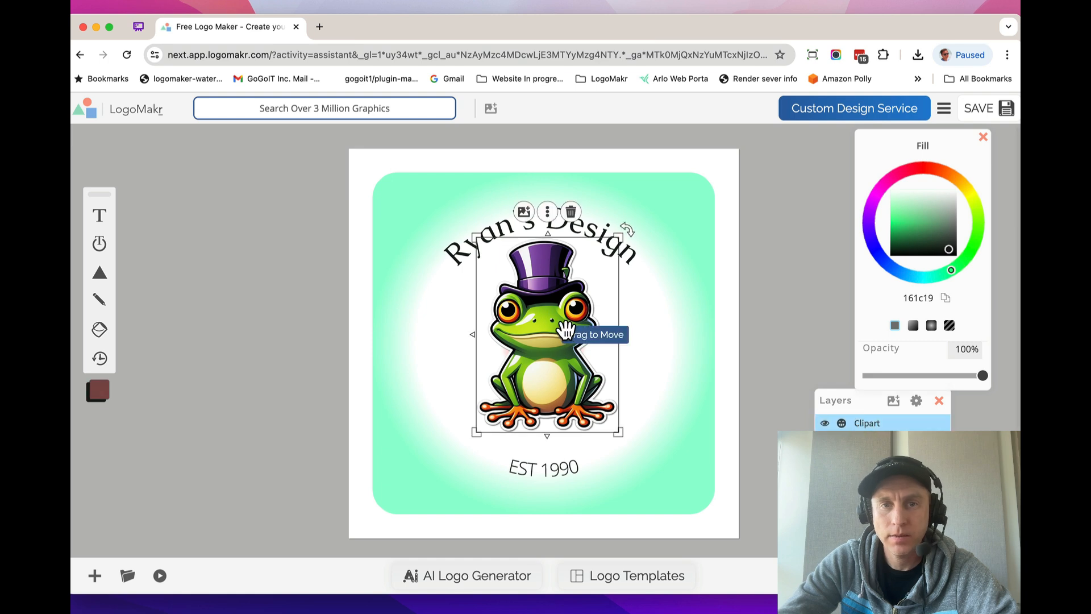
left_click_drag(549, 332, 548, 341)
left_click_drag(615, 245, 608, 264)
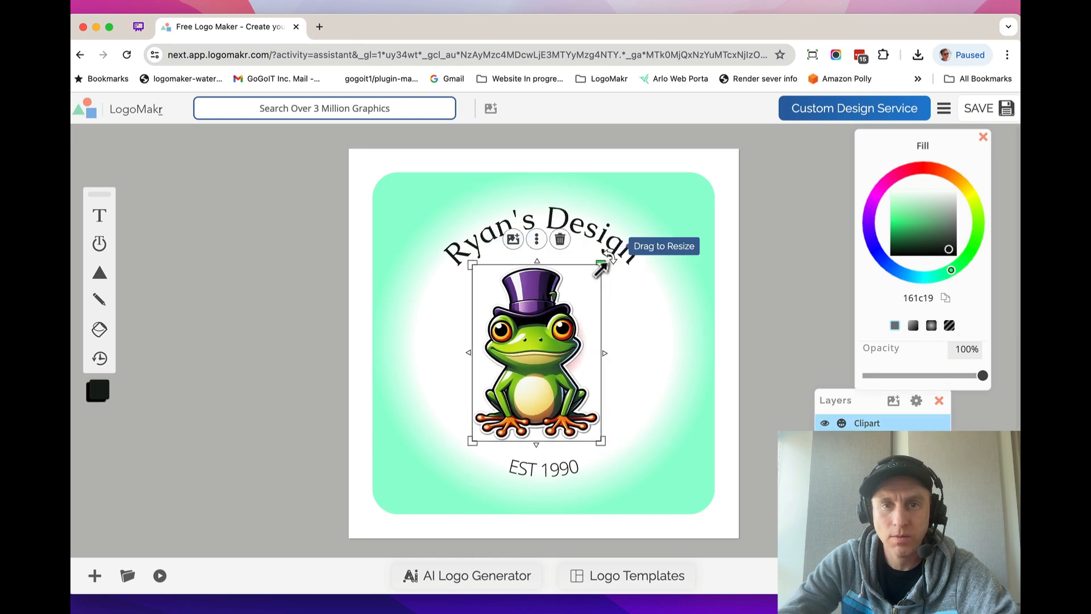
left_click(274, 307)
left_click(445, 294)
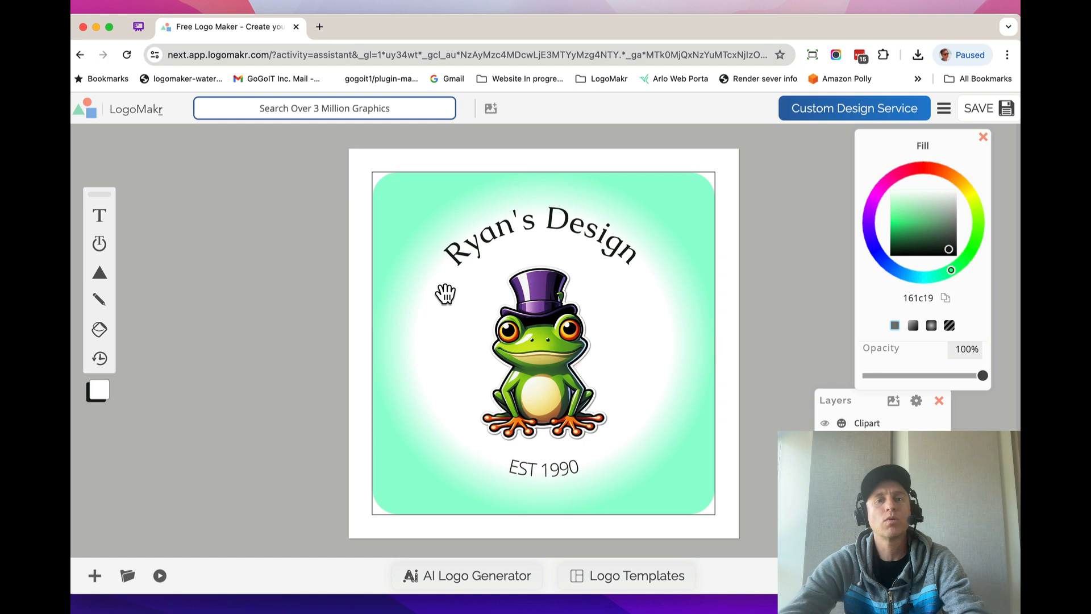
Step: Set the curved title's font to Fjalla+One from the Bold category and nudge the title down slightly toward the frog
left_click(622, 248)
left_click(548, 110)
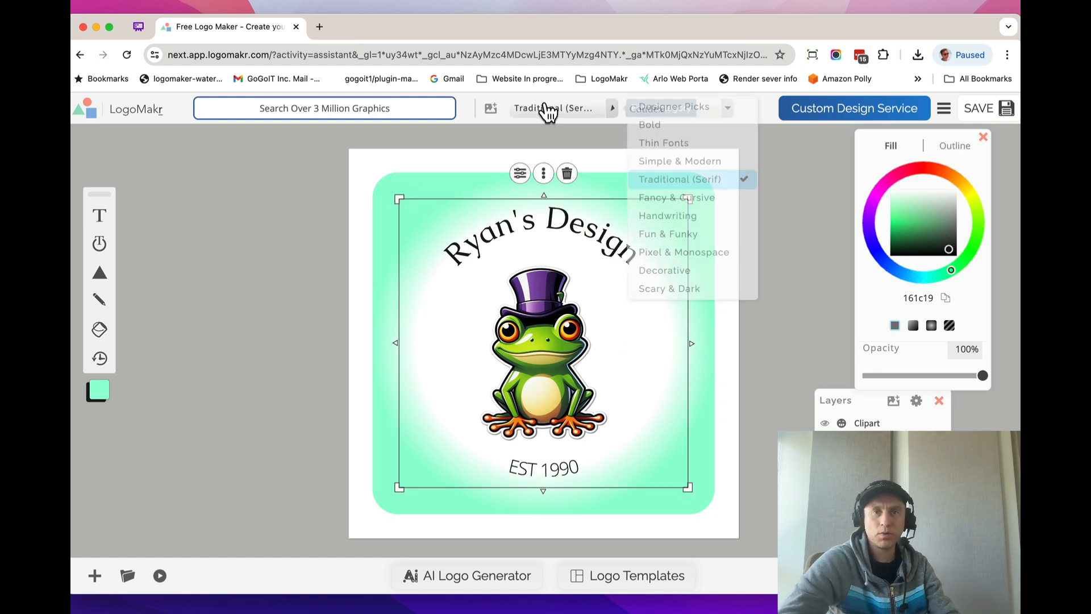
left_click(650, 125)
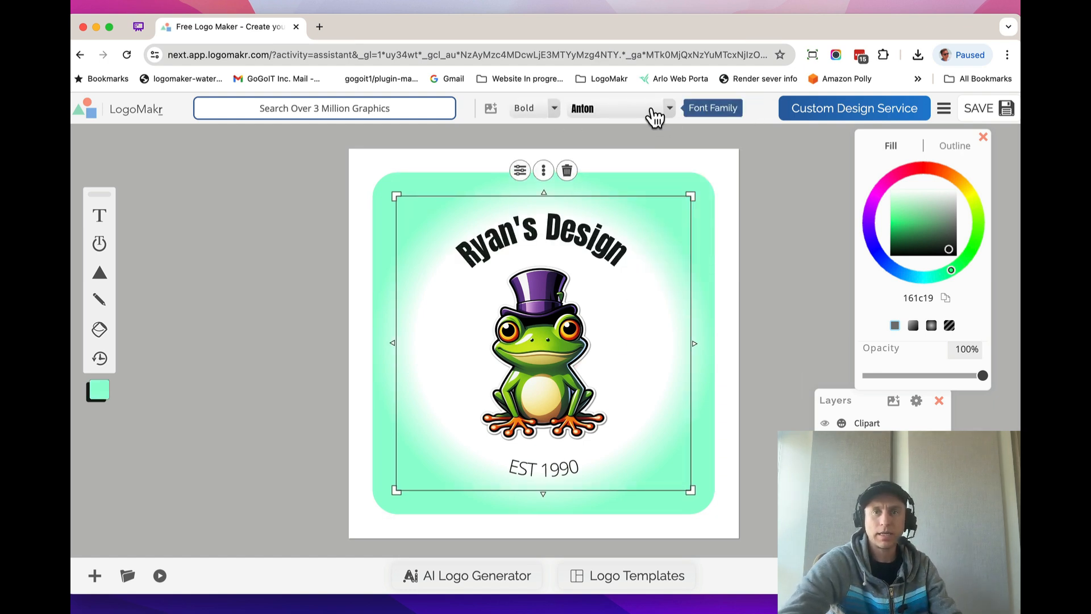
left_click(655, 115)
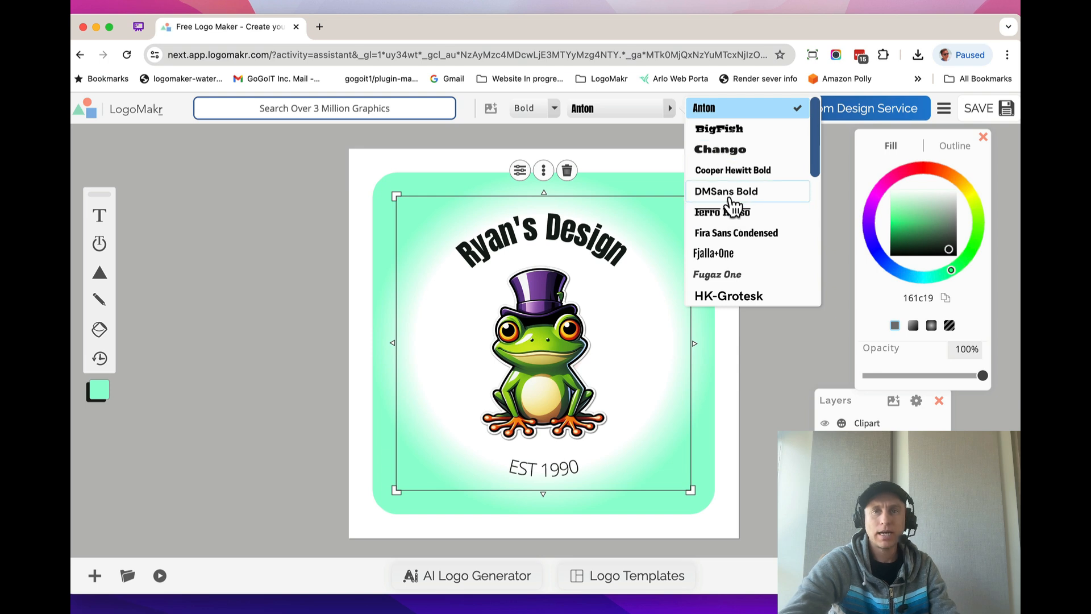
left_click(725, 254)
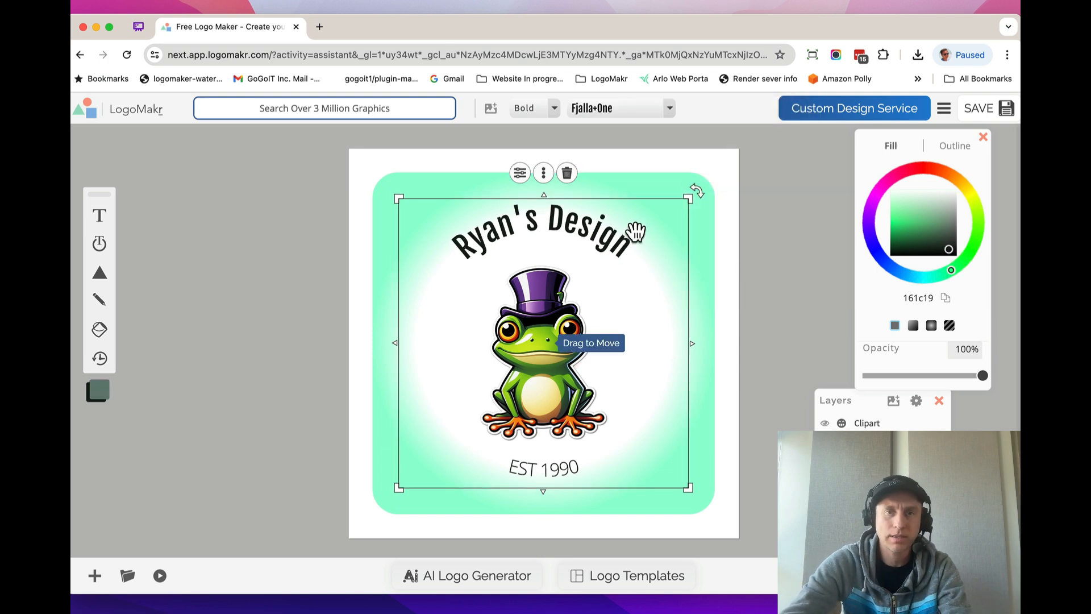
left_click_drag(575, 232, 575, 242)
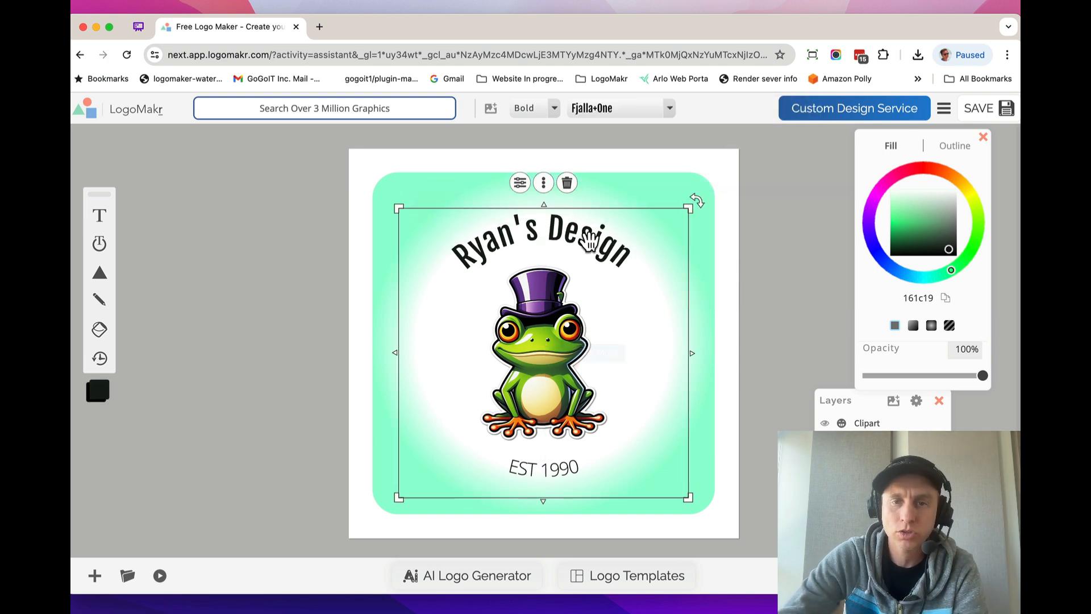
left_click(787, 285)
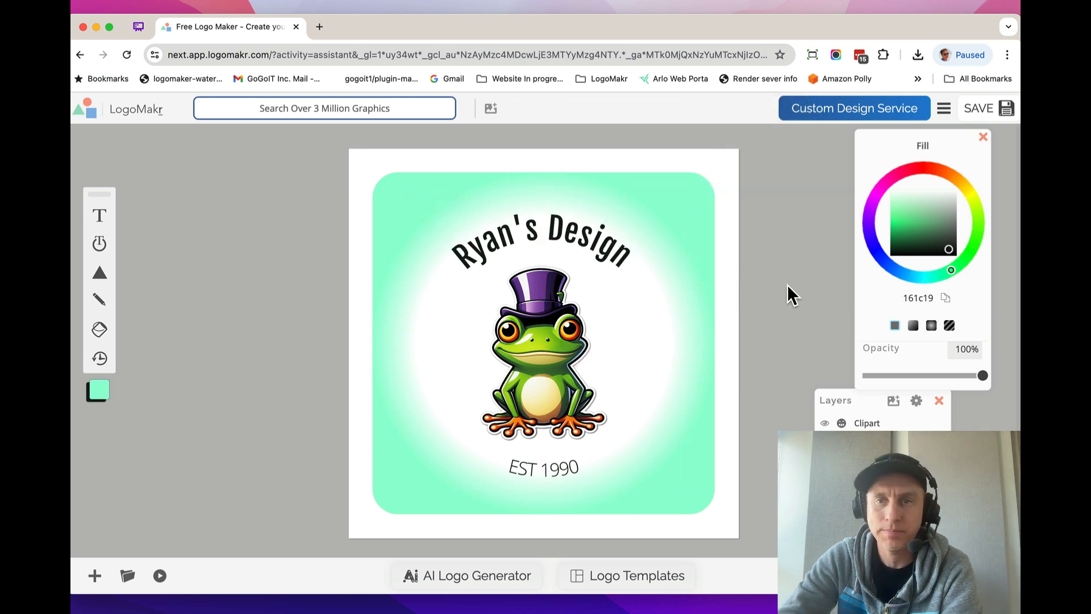
Step: Save the frog badge logo and open its download package options
left_click(986, 119)
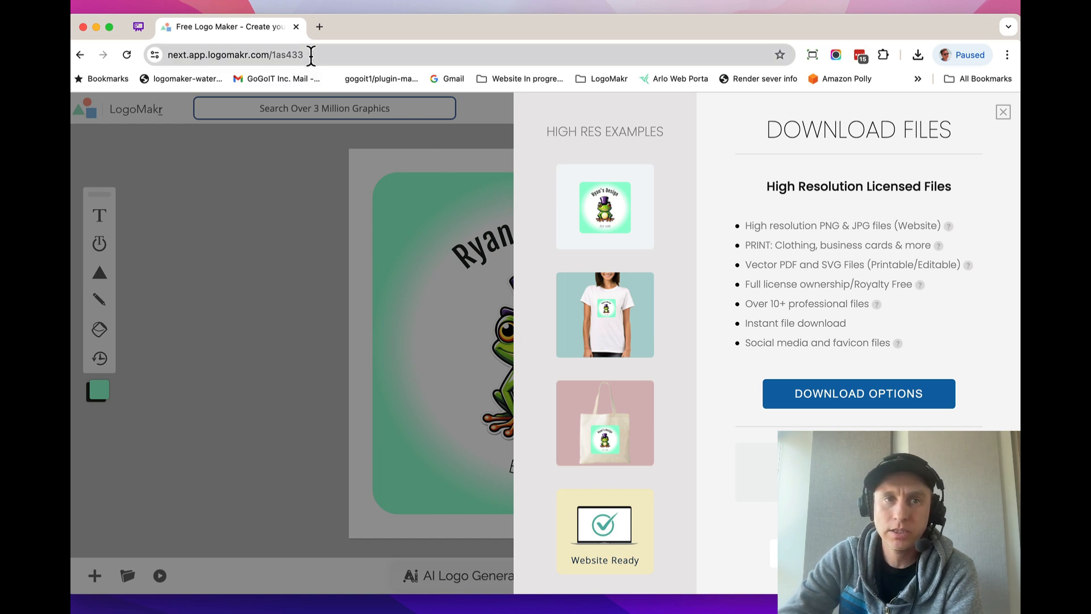
left_click(198, 55)
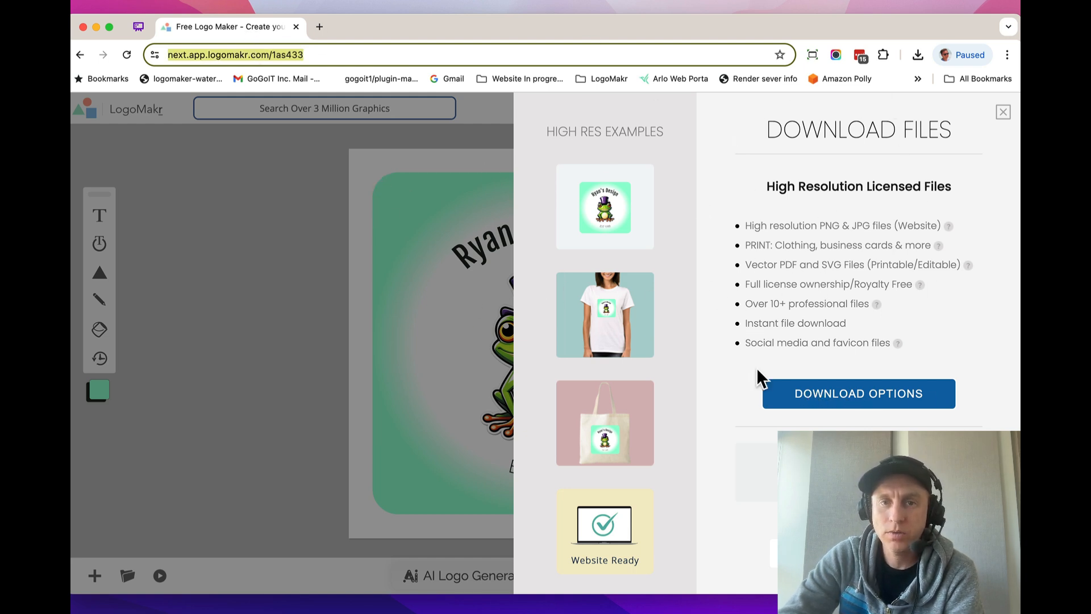
left_click(841, 405)
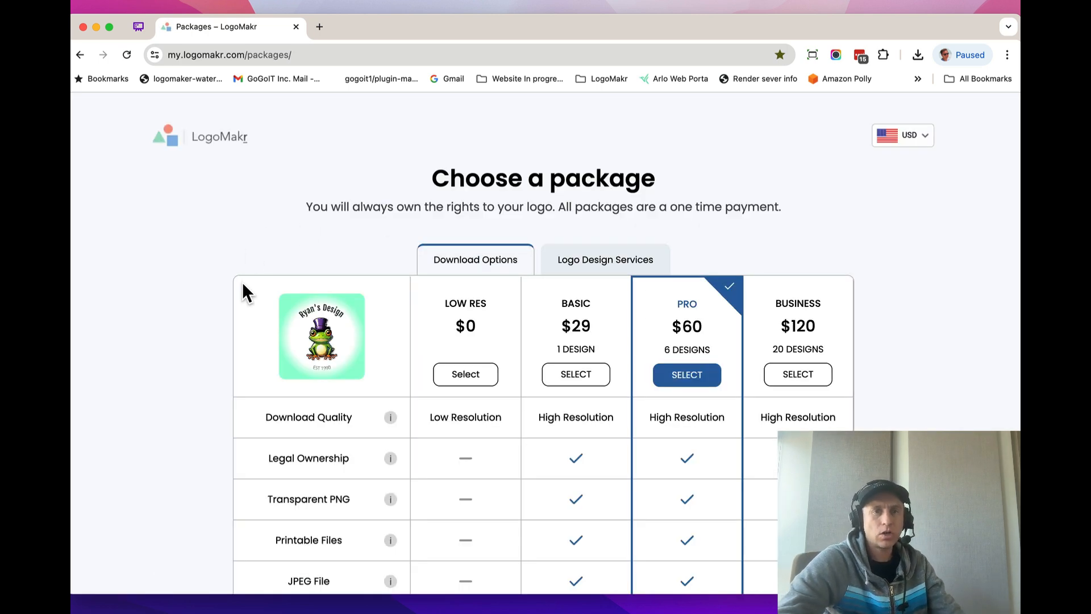
Step: Examine the prices and included files of the Low Res, Basic, Pro and Business packages, and return to the logo editor
scroll(242, 281, "down", 3)
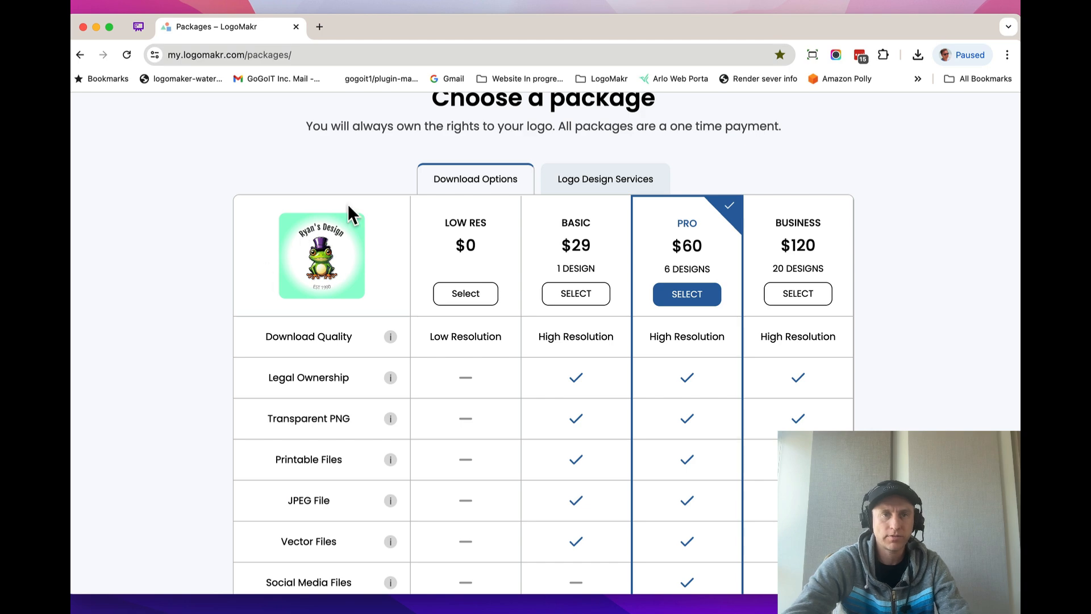
scroll(592, 458, "down", 5)
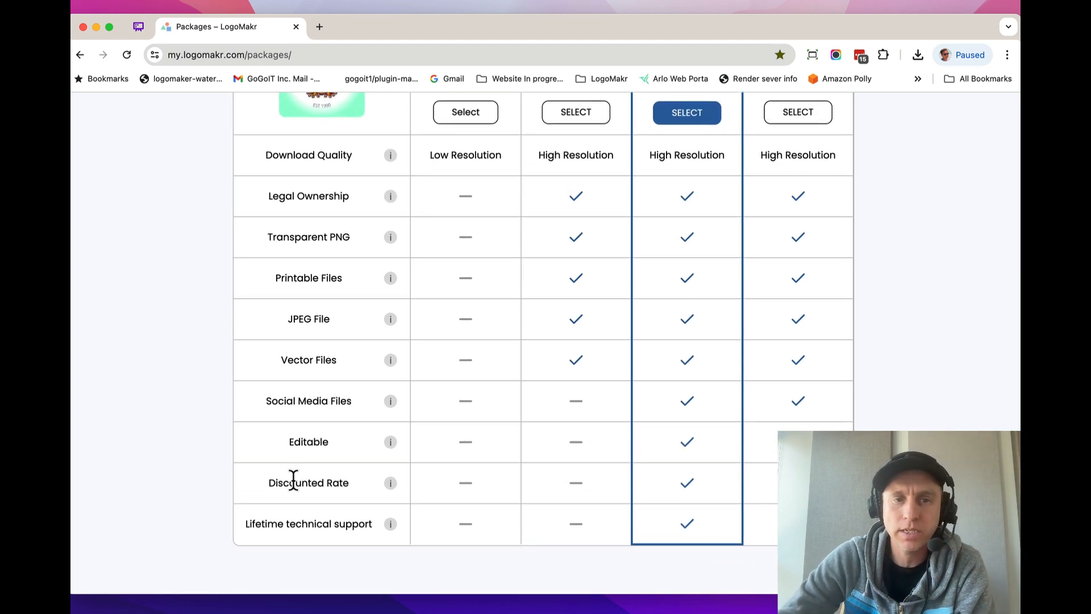
scroll(480, 468, "up", 5)
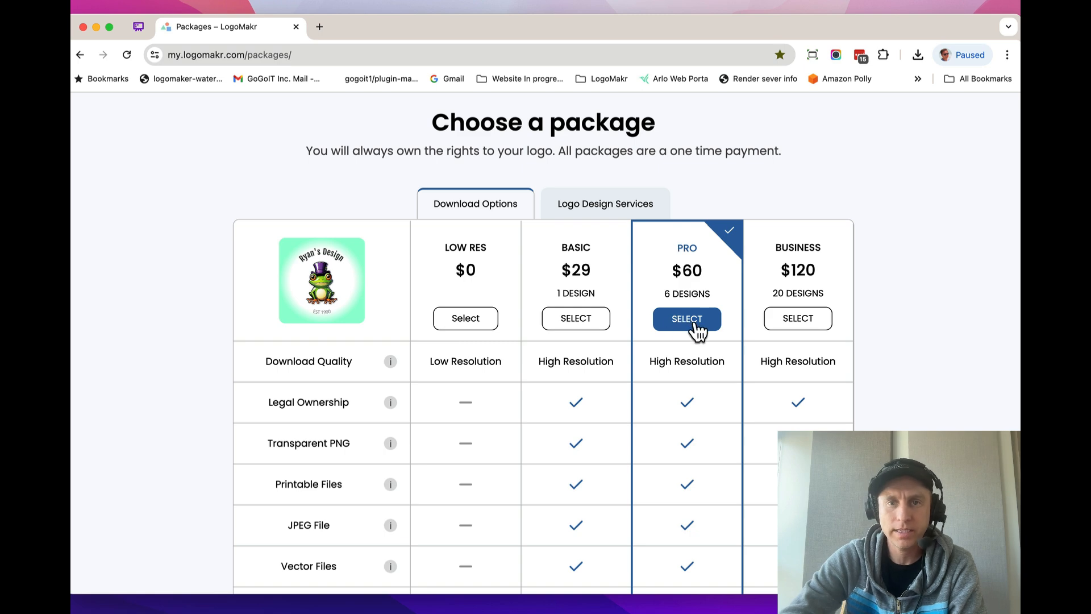
scroll(687, 345, "down", 7)
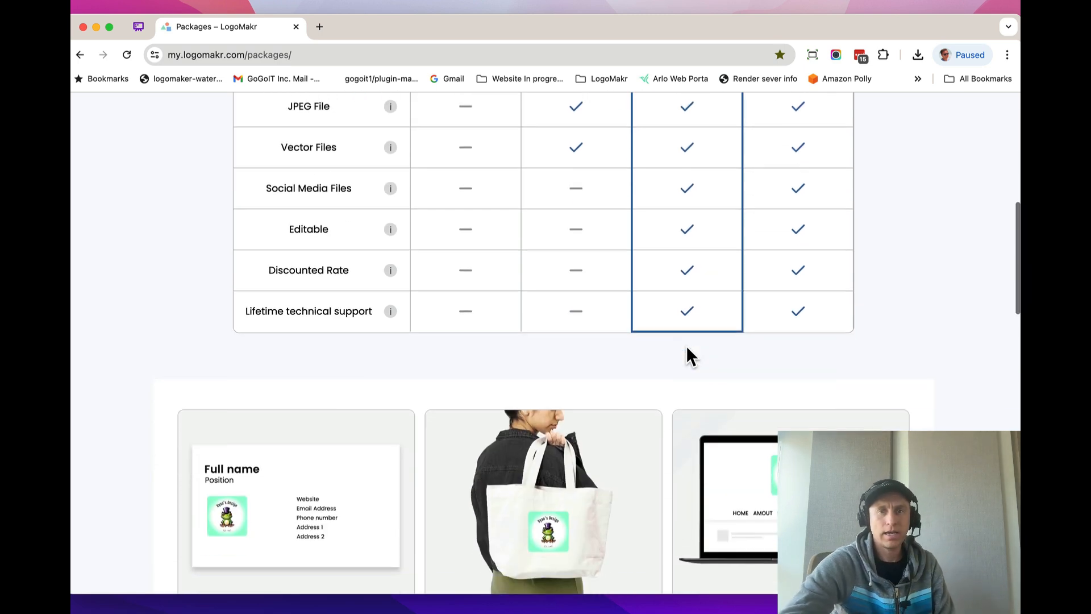
scroll(686, 346, "up", 7)
scroll(687, 352, "up", 2)
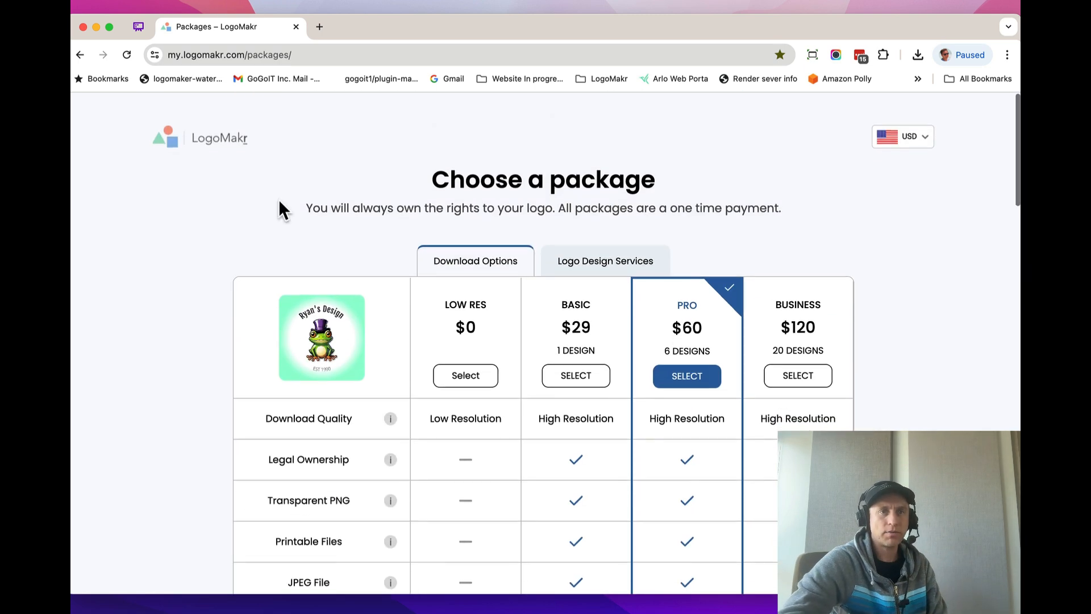
left_click(80, 55)
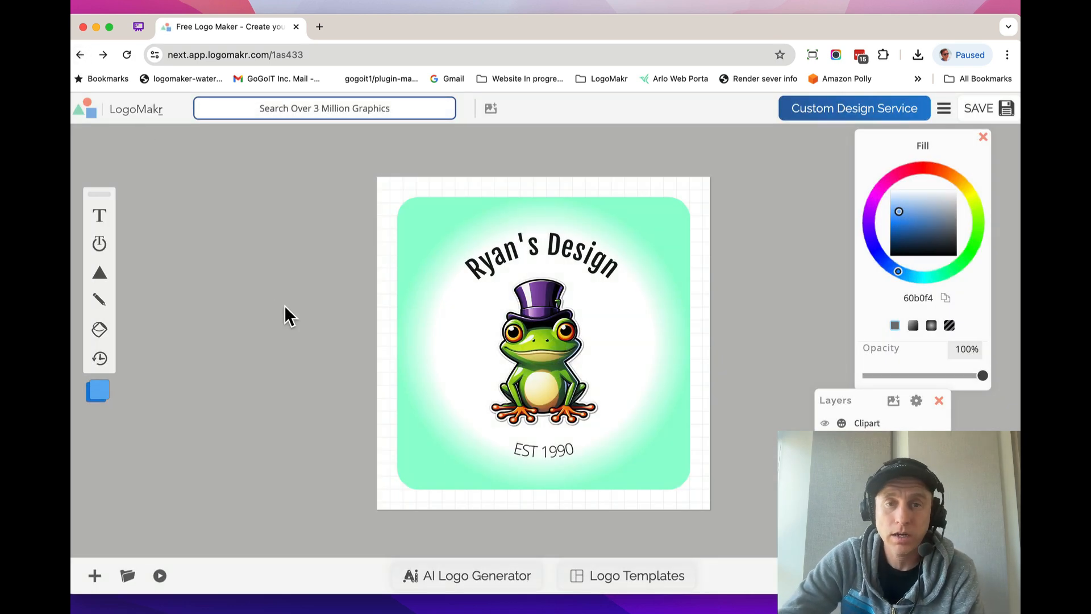
Step: Open the AI Logo Generator's history of earlier designs and view the crowned frog design
scroll(478, 355, "up", 4)
scroll(478, 355, "down", 2)
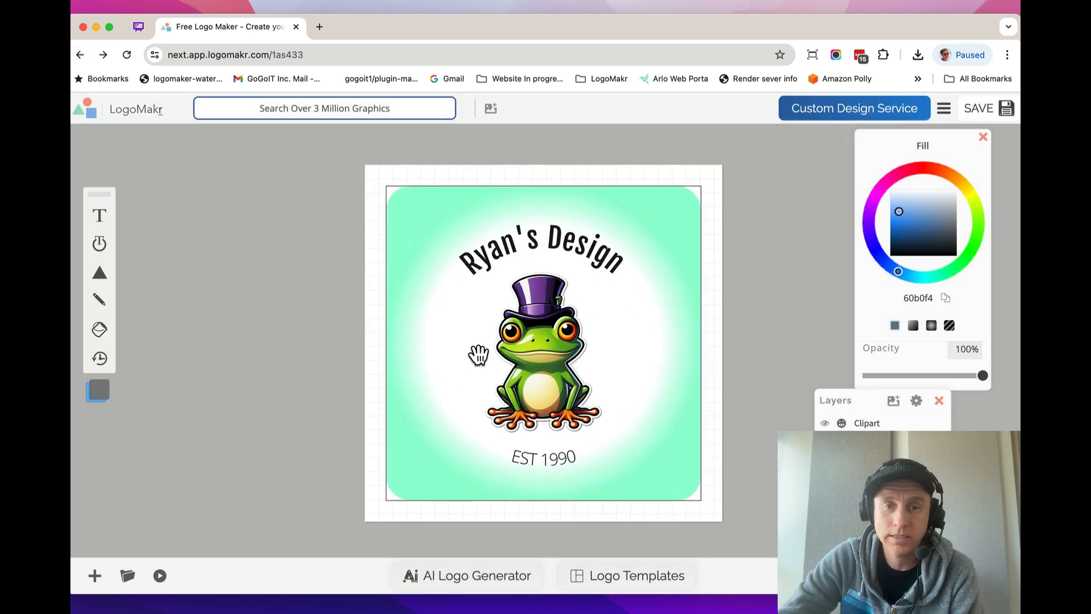
left_click(458, 579)
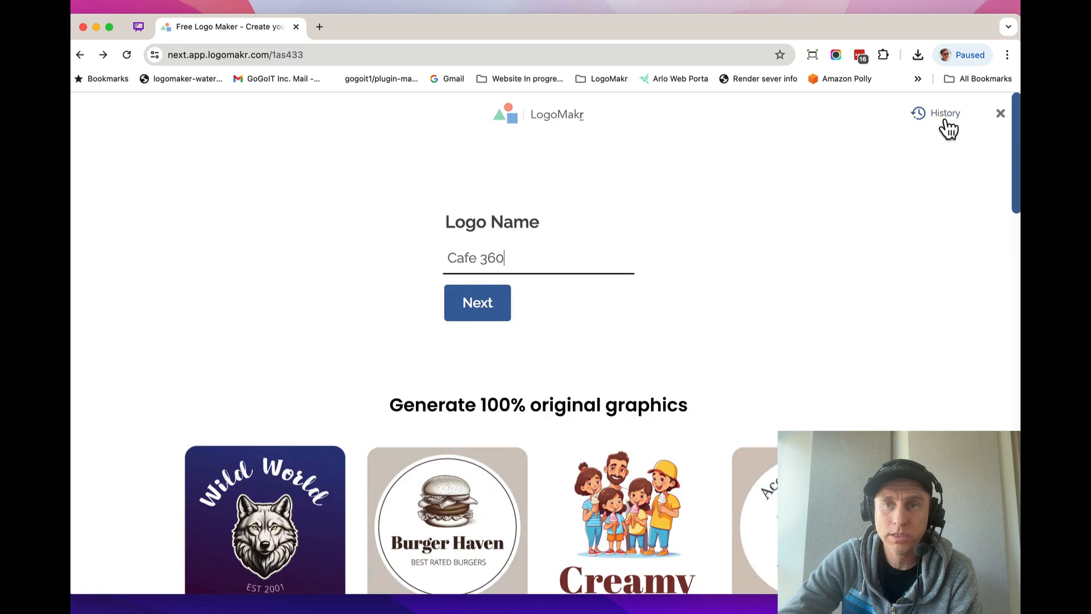
left_click(945, 119)
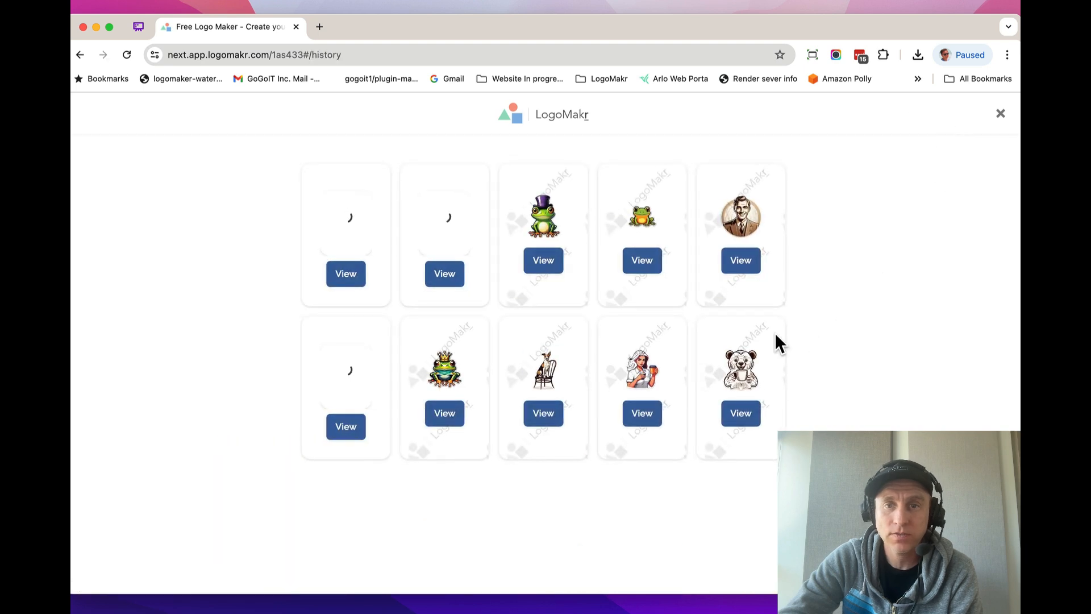
left_click(444, 410)
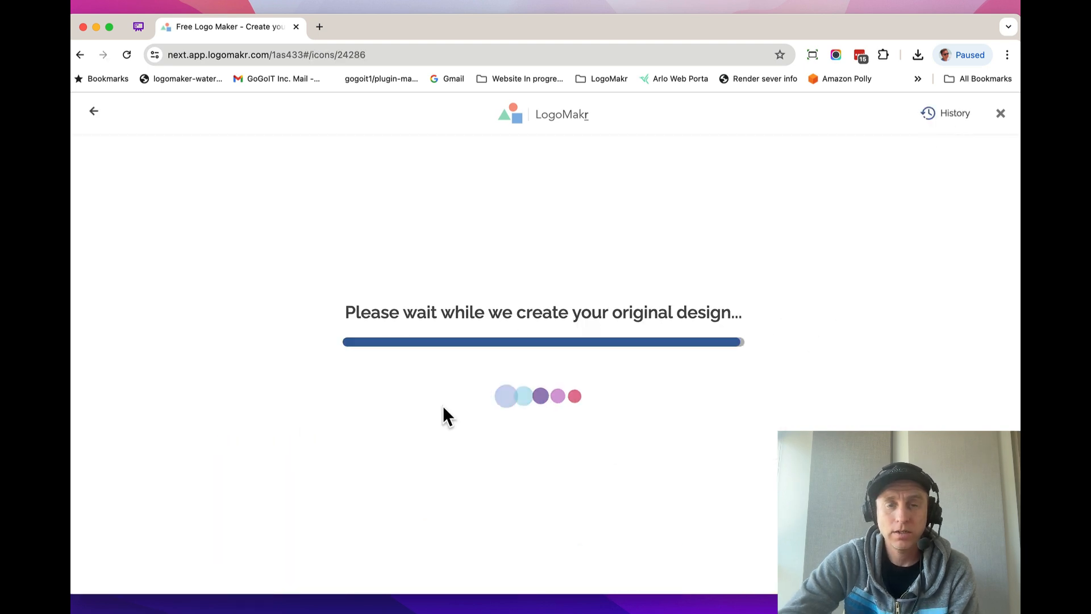
Step: Return to the history, view the suited man design and open its square Happy Frog badge with the straight title in the editor
left_click(954, 114)
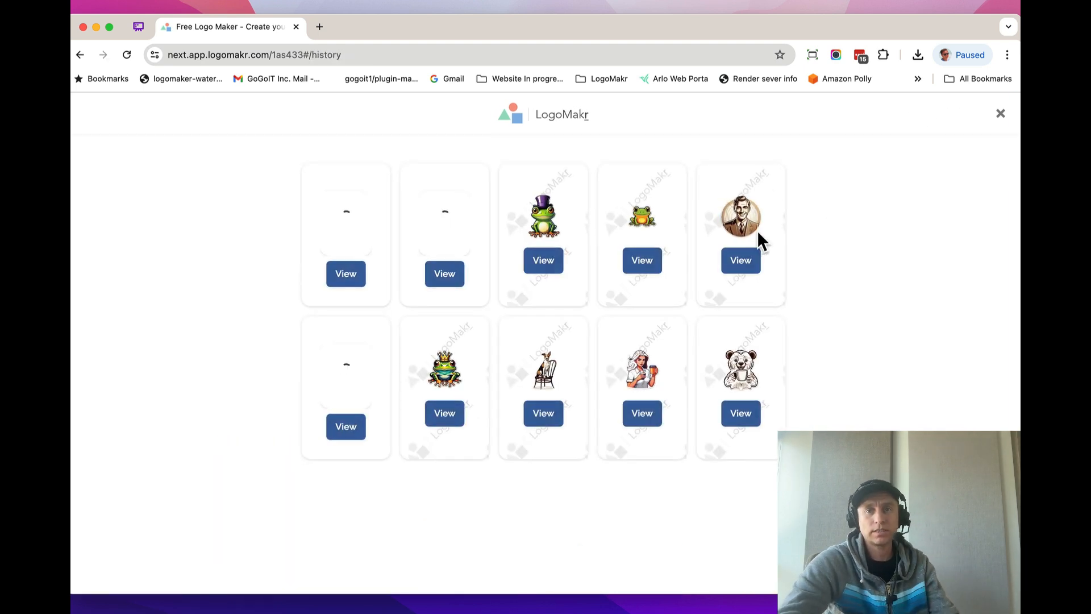
left_click(741, 262)
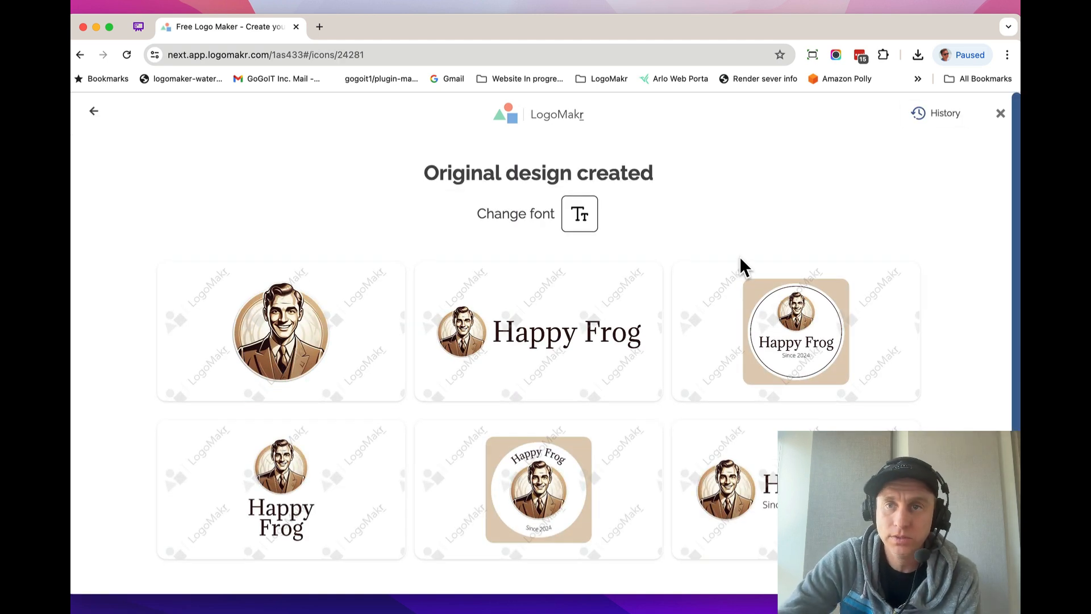
left_click(776, 330)
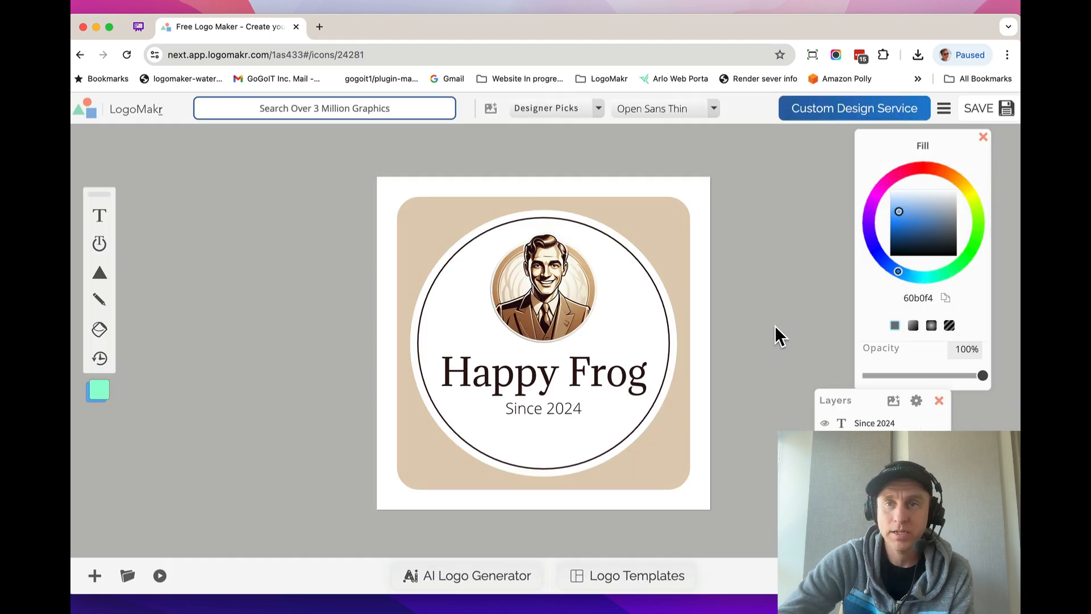